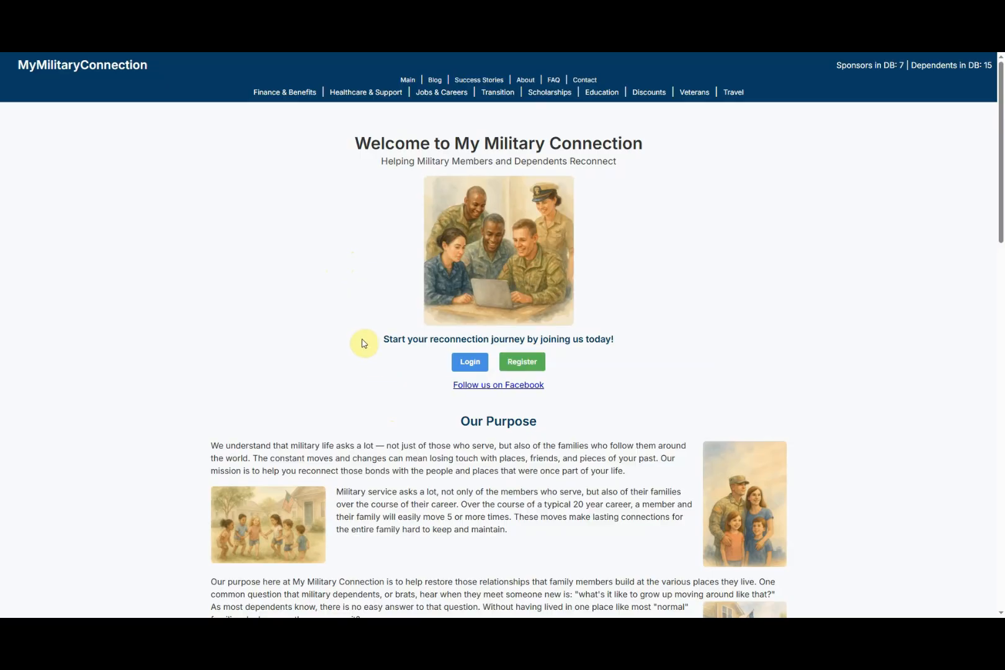
# Step: Back out of the restricted Register page and bring up the Create Your Account form
pyautogui.click(523, 365)
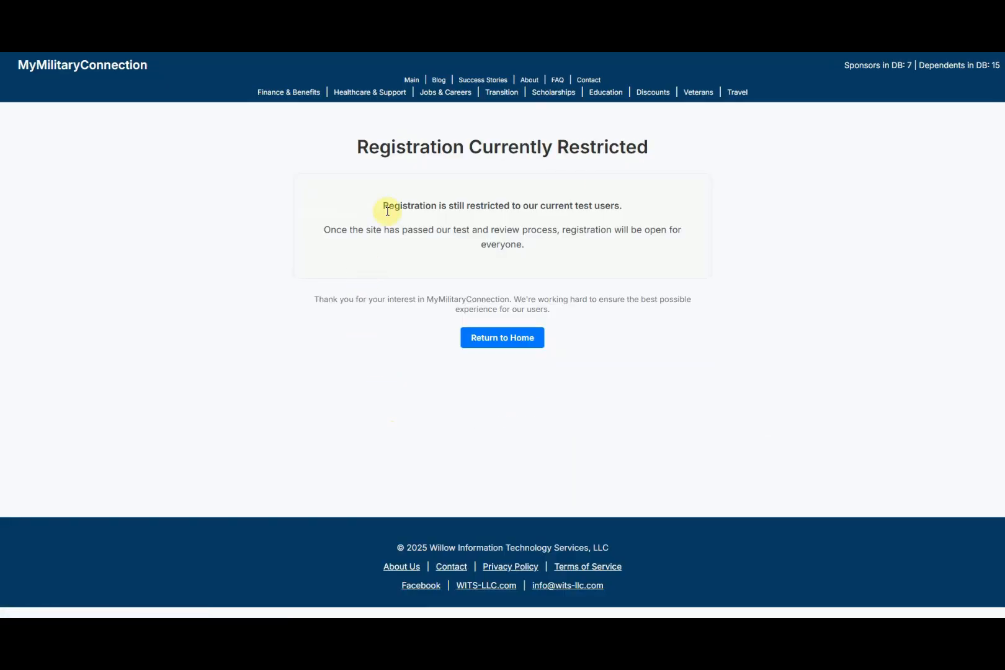
pyautogui.hotkey('alt', 'Left')
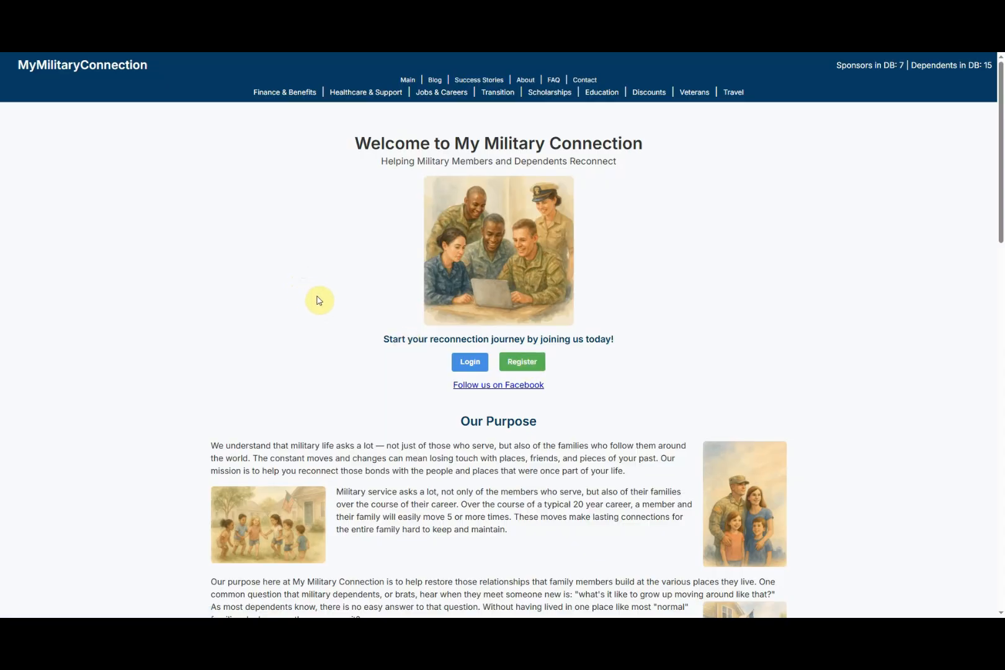
pyautogui.hotkey('ctrl', 'Tab')
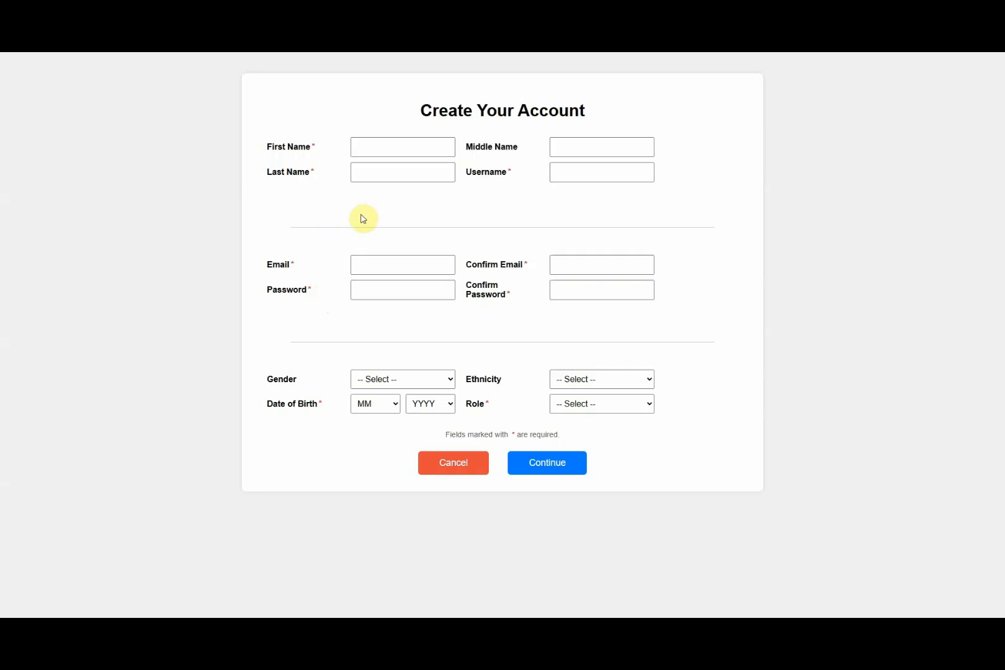
# Step: Place the cursor in the First Name field of the Create Your Account form
pyautogui.click(379, 145)
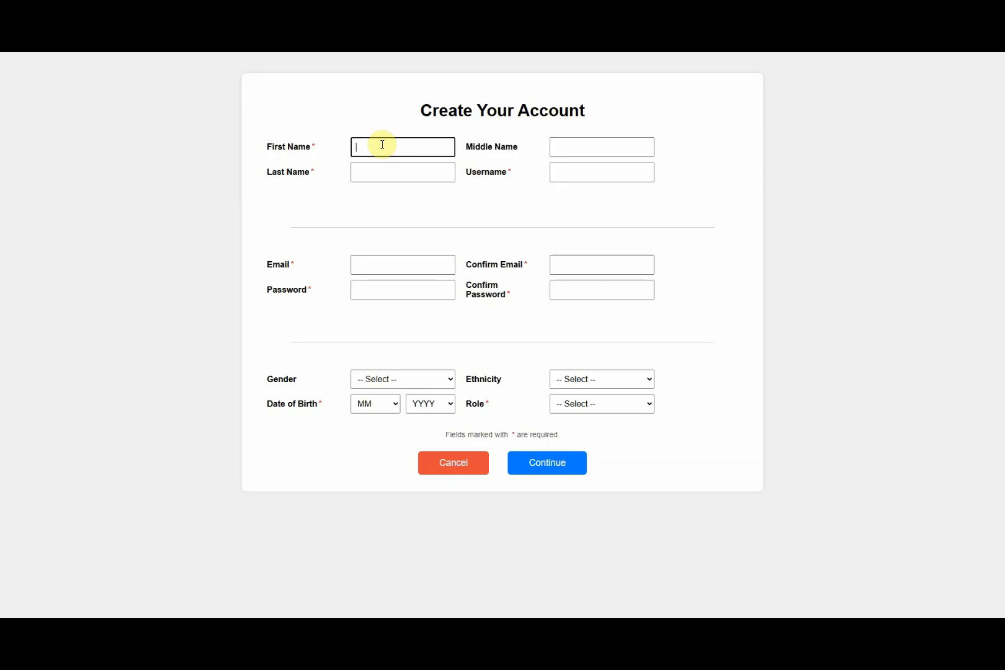
# Step: Enter the sponsor's first, middle and last names and a username that shows Available
pyautogui.press('Tab')
pyautogui.press('Tab')
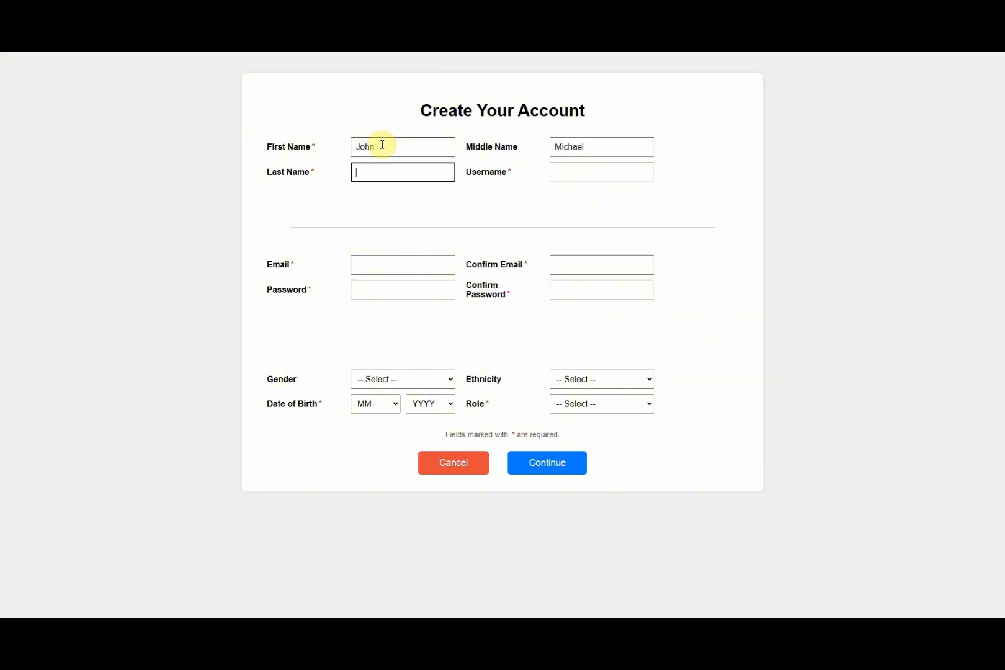
pyautogui.press('Tab')
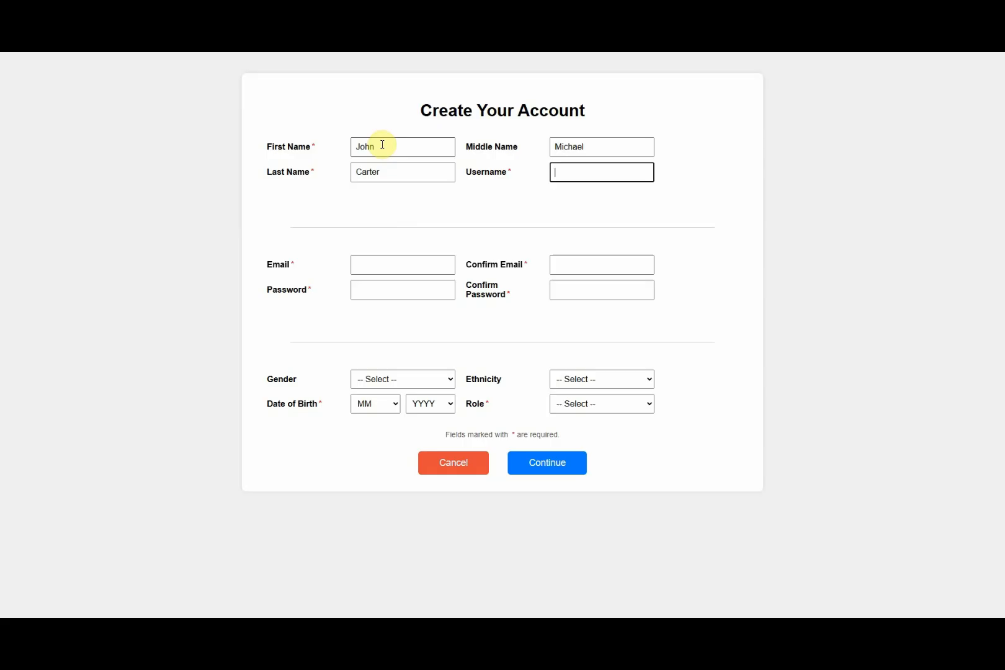
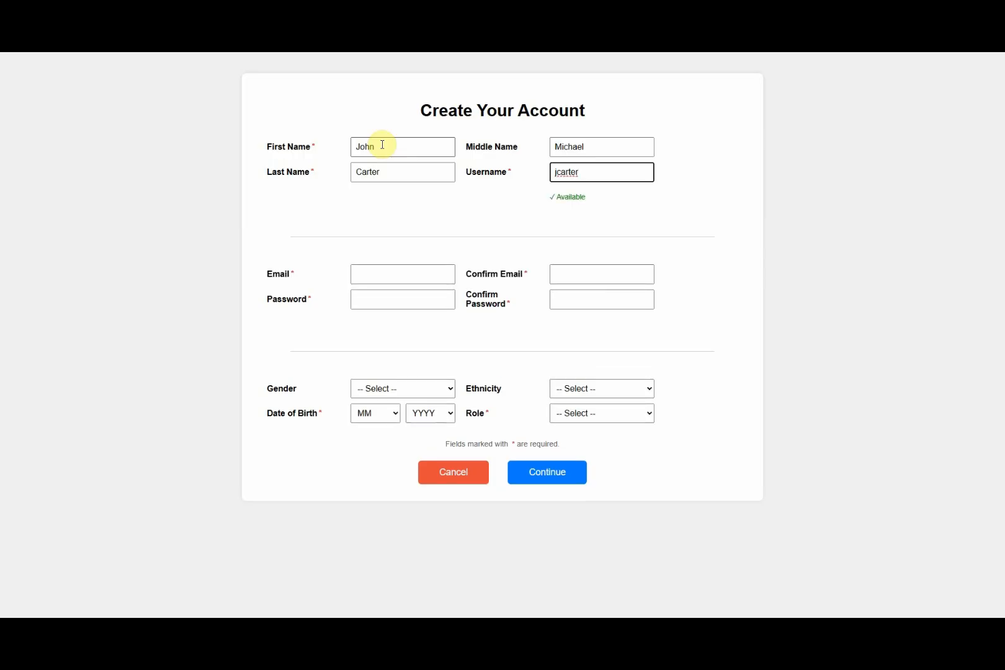
pyautogui.press('Tab')
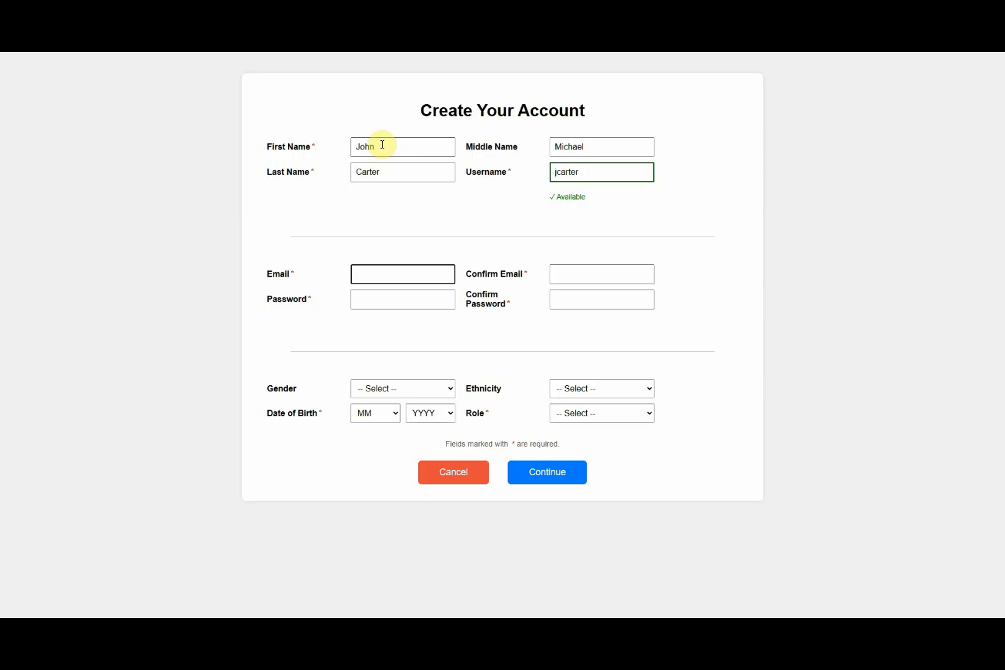
# Step: Enter the account e-mail address, fixing a typo, and repeat it in the confirm field
pyautogui.press('Tab')
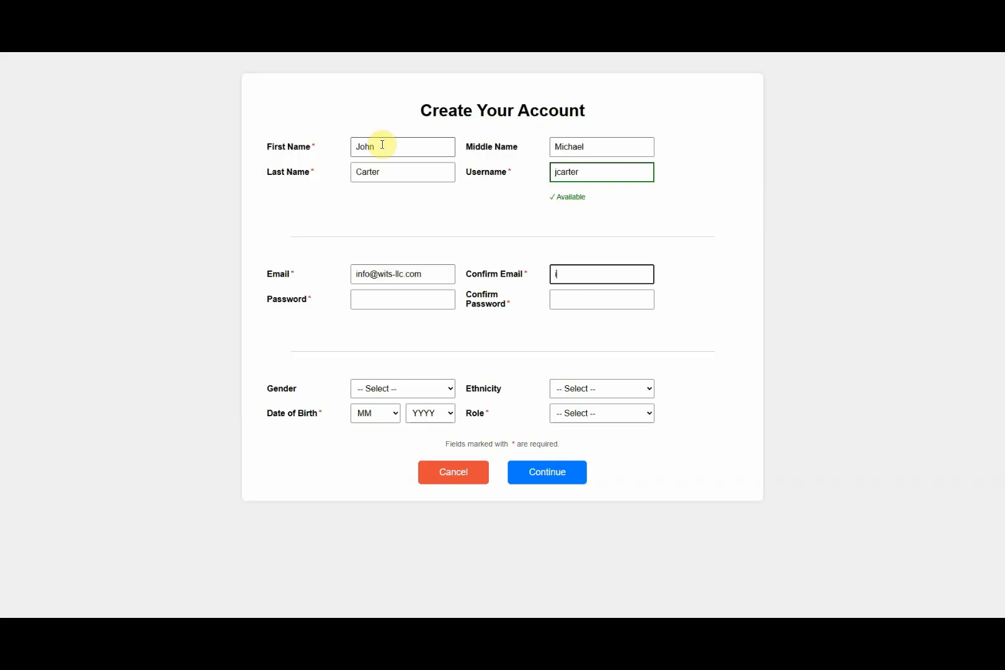
# Step: Enter the password and its confirmation so the form shows Passwords match
pyautogui.press('Tab')
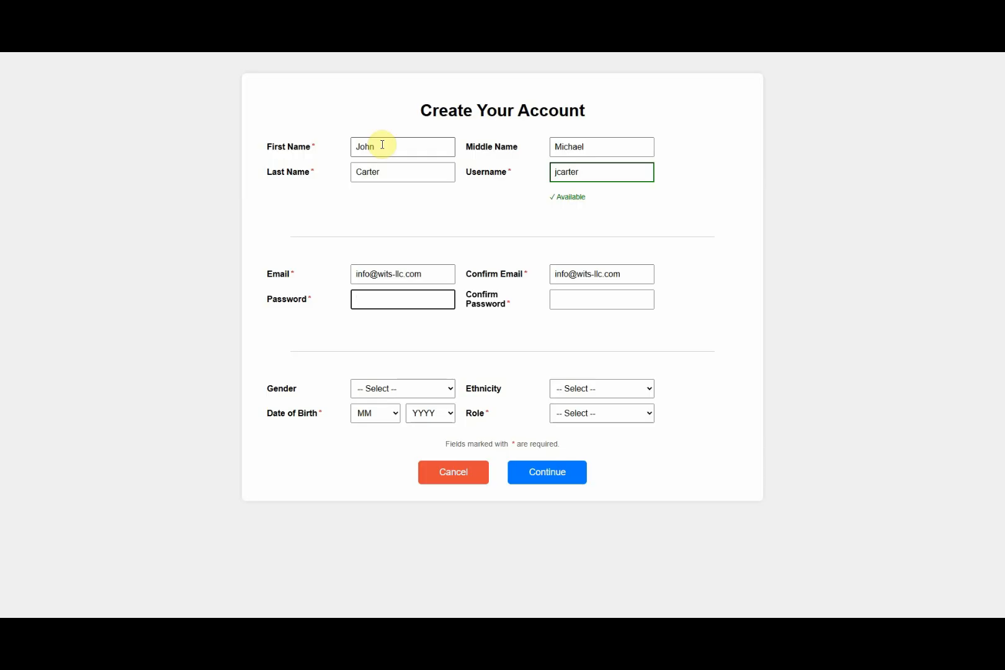
pyautogui.write('********')
pyautogui.press('Tab')
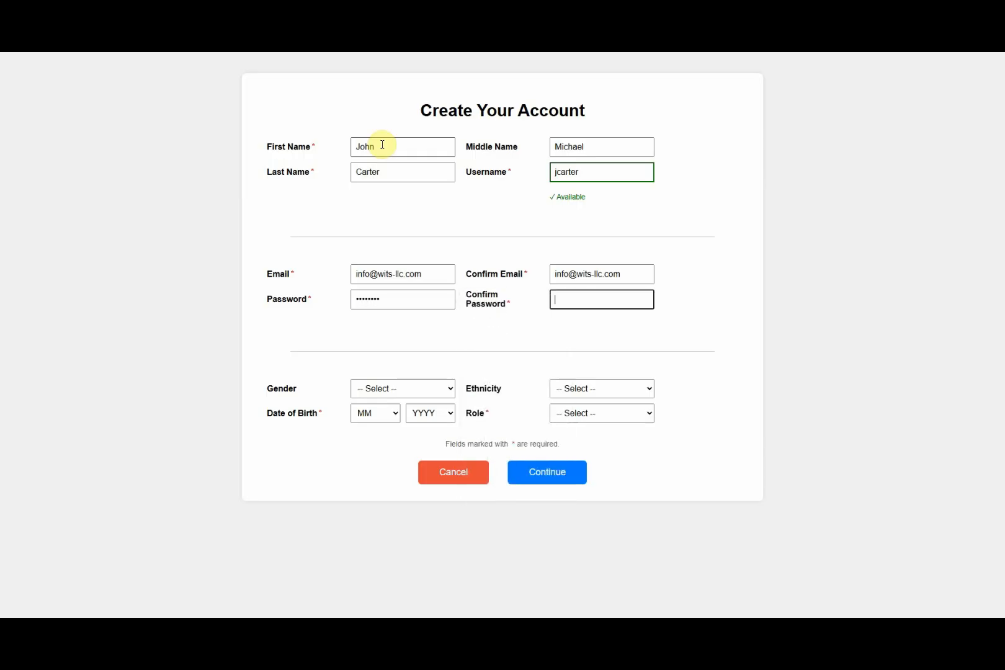
pyautogui.write('********')
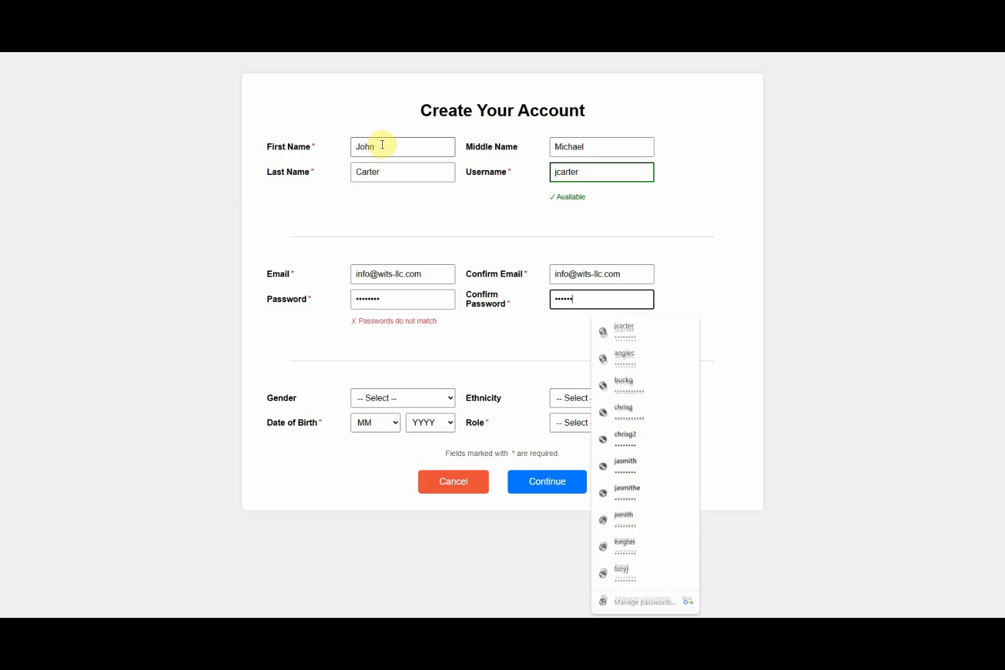
pyautogui.press('Tab')
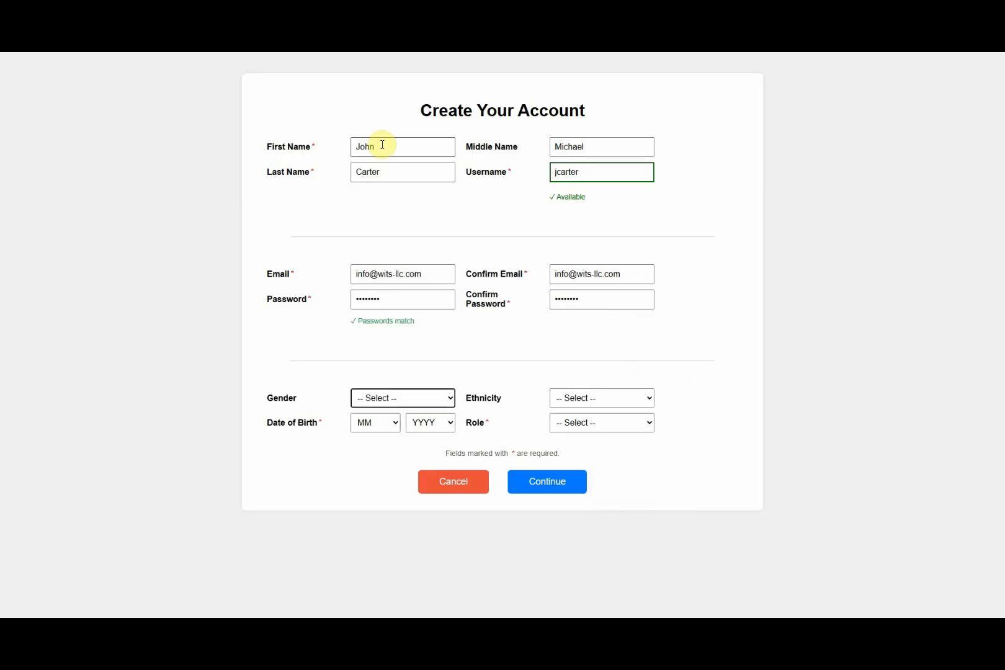
# Step: Set Gender to Male on the registration form
pyautogui.press('Tab')
pyautogui.hotkey('shift', 'Tab')
pyautogui.press('Down')
pyautogui.click(414, 395)
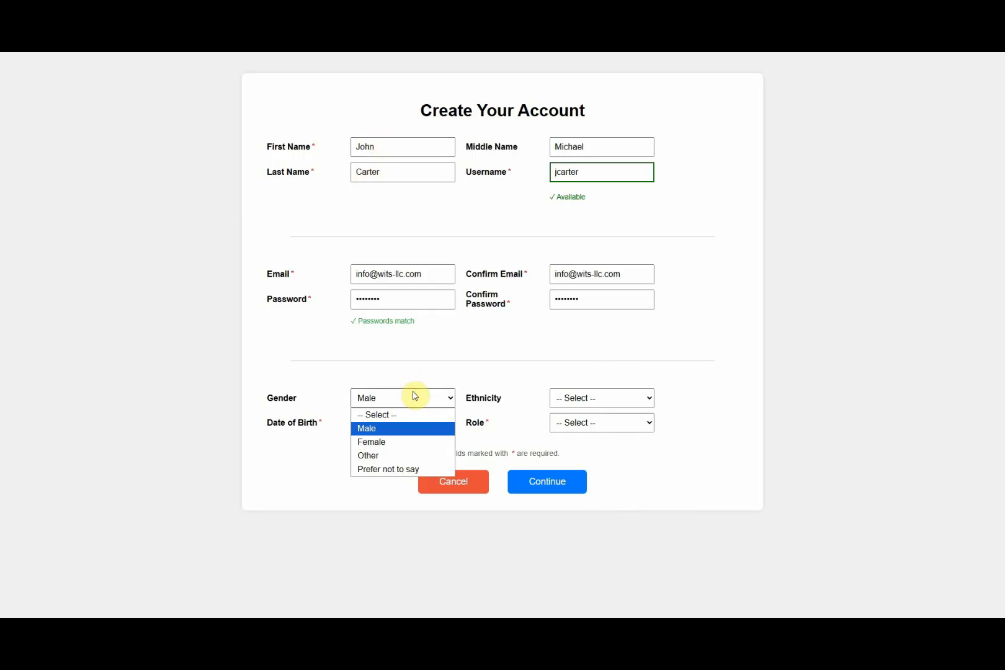
pyautogui.click(414, 395)
pyautogui.click(414, 396)
pyautogui.click(414, 396)
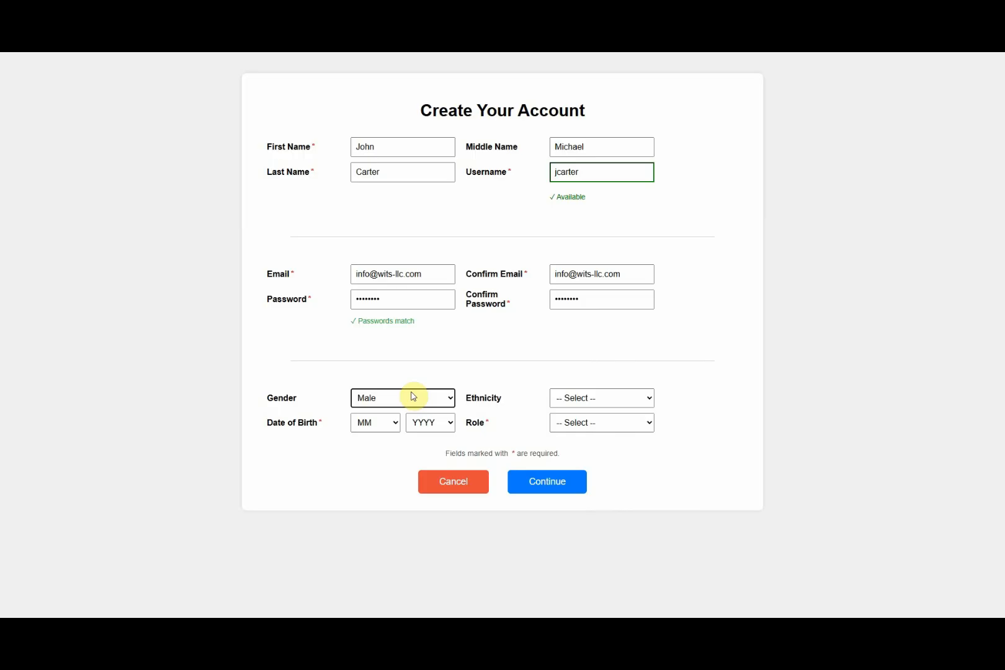
pyautogui.click(422, 399)
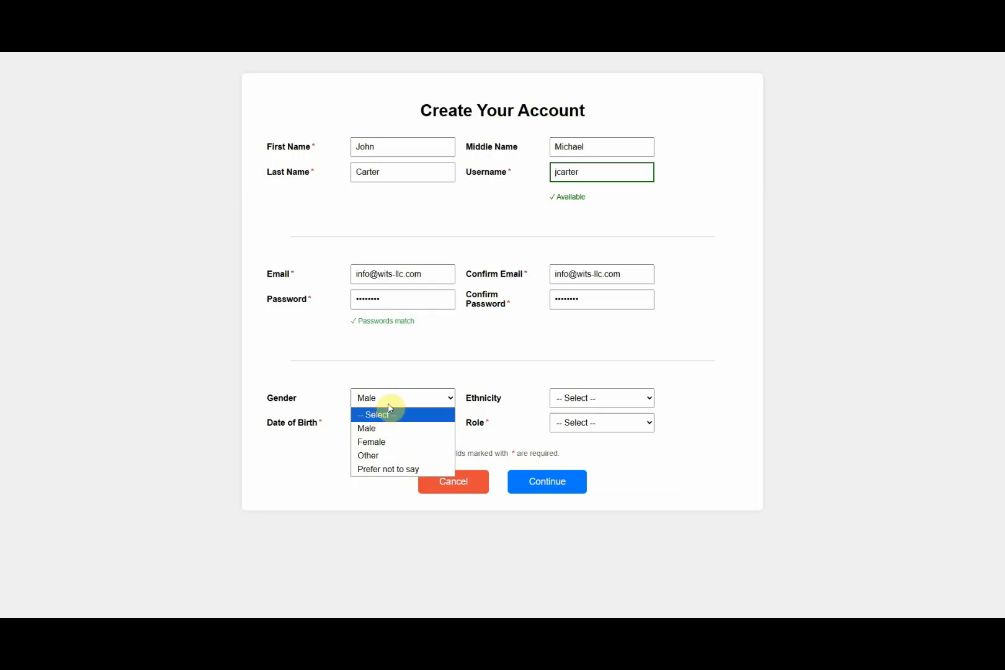
pyautogui.click(426, 376)
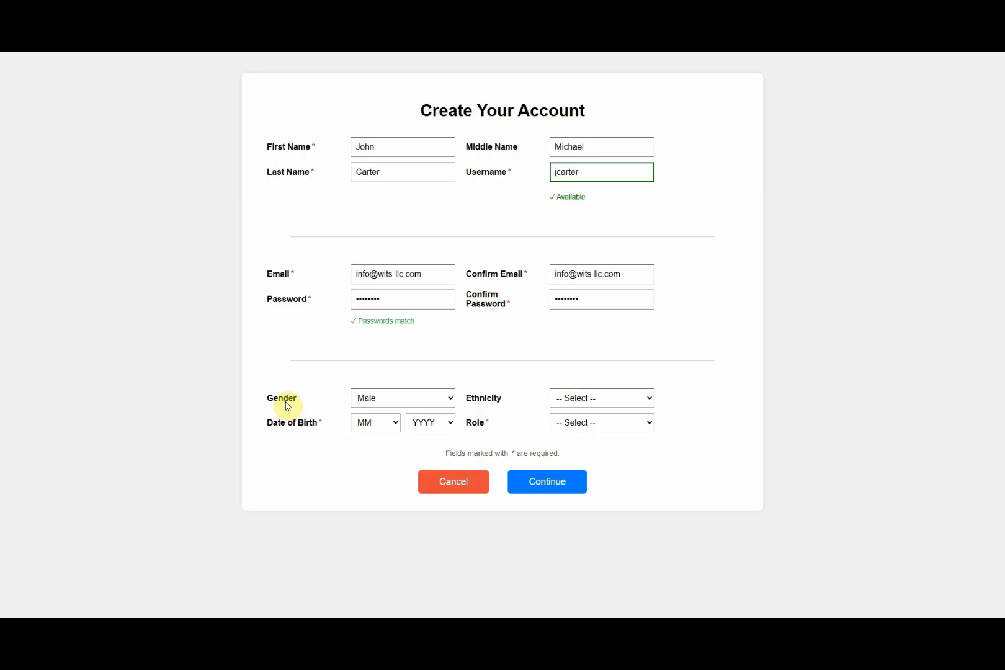
pyautogui.click(580, 397)
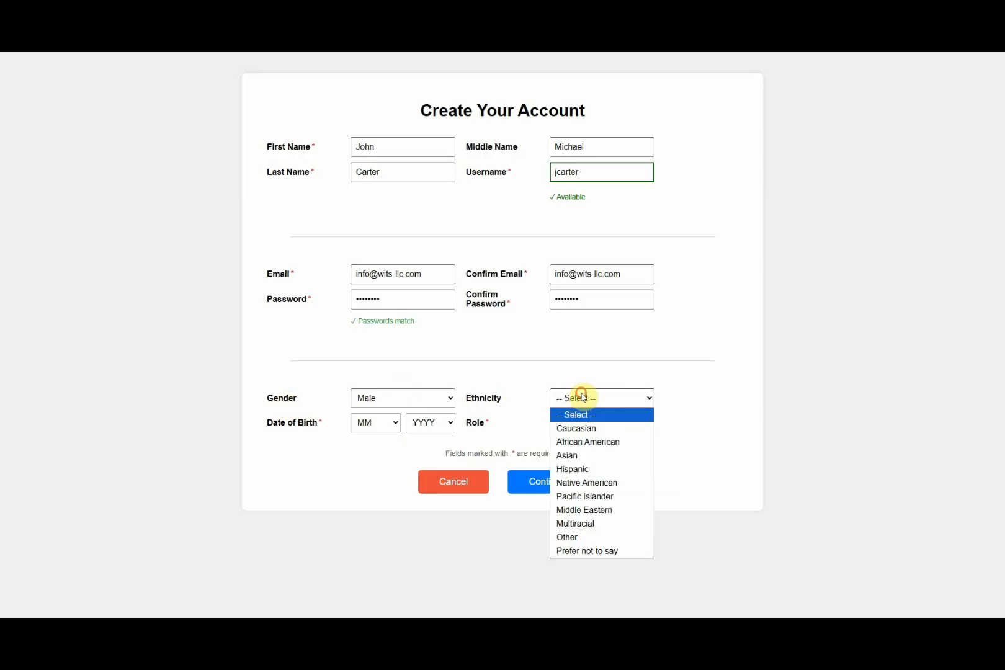
# Step: Set ethnicity to Caucasian and enter birth month 03 and the birth year
pyautogui.click(574, 429)
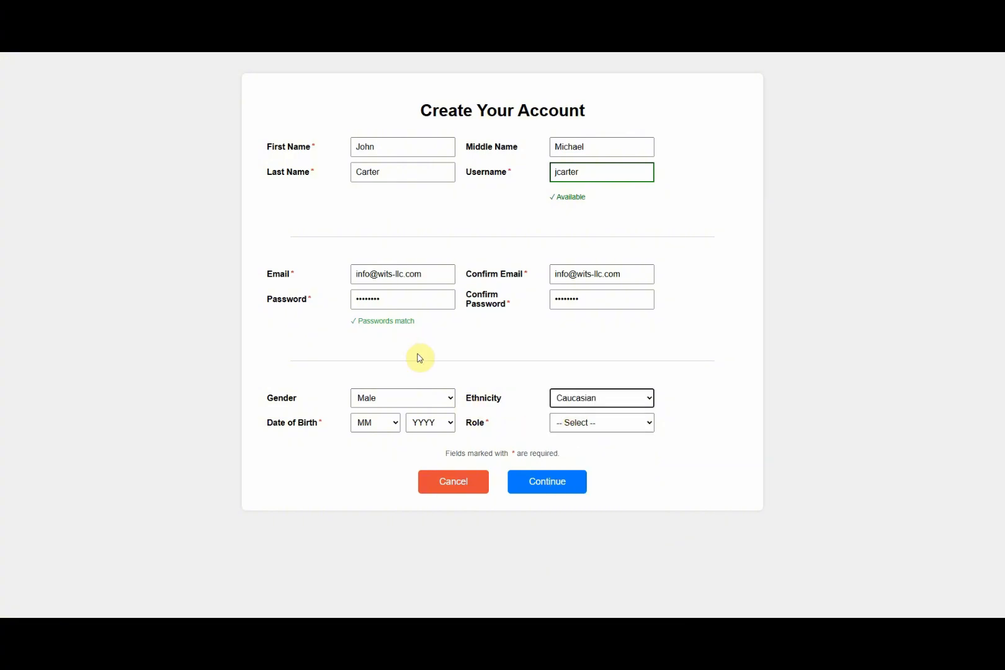
pyautogui.press('Tab')
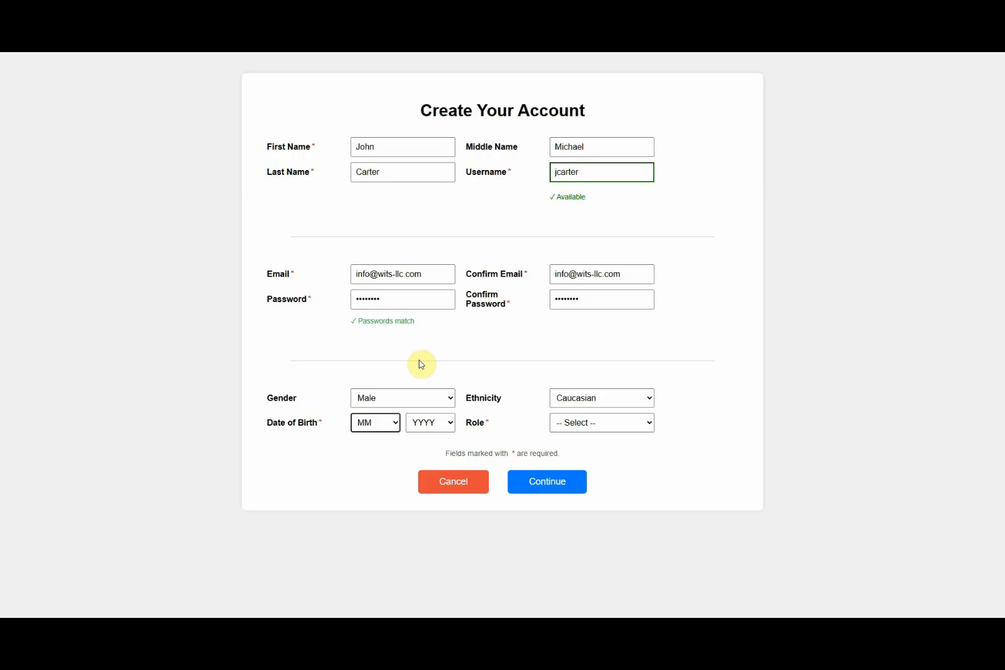
pyautogui.write('03')
pyautogui.press('Tab')
pyautogui.write('1949')
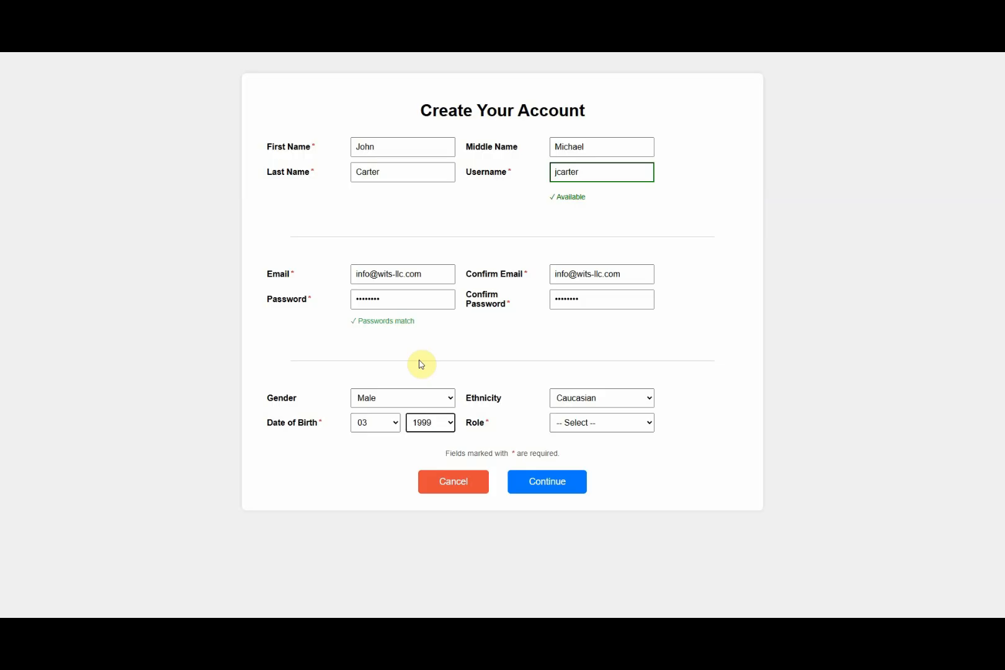
pyautogui.press('Tab')
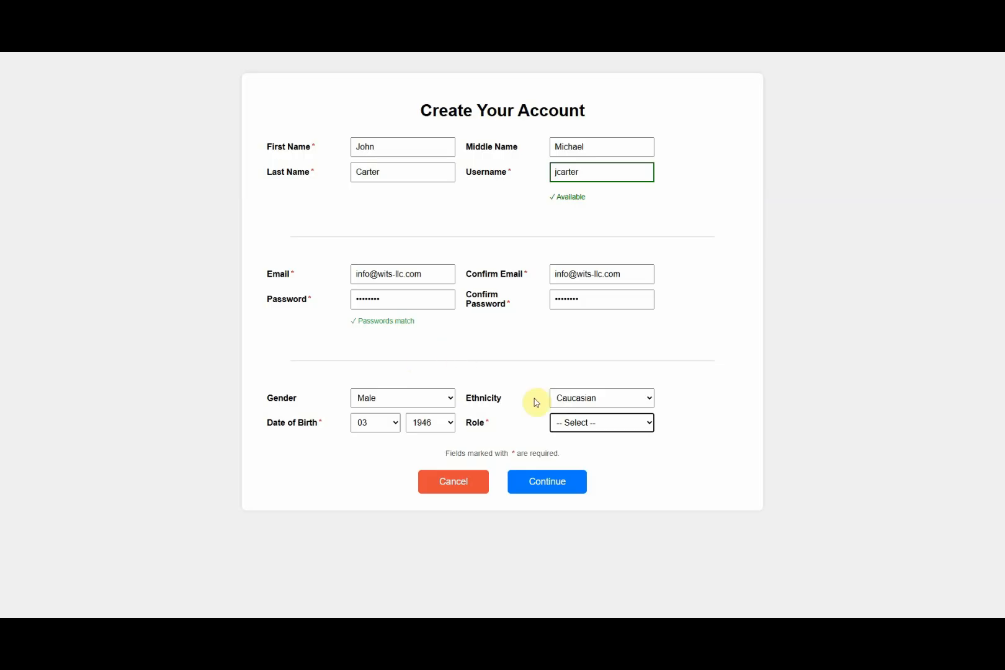
# Step: Choose Sponsor as the account role and continue to Terms and Conditions
pyautogui.click(631, 426)
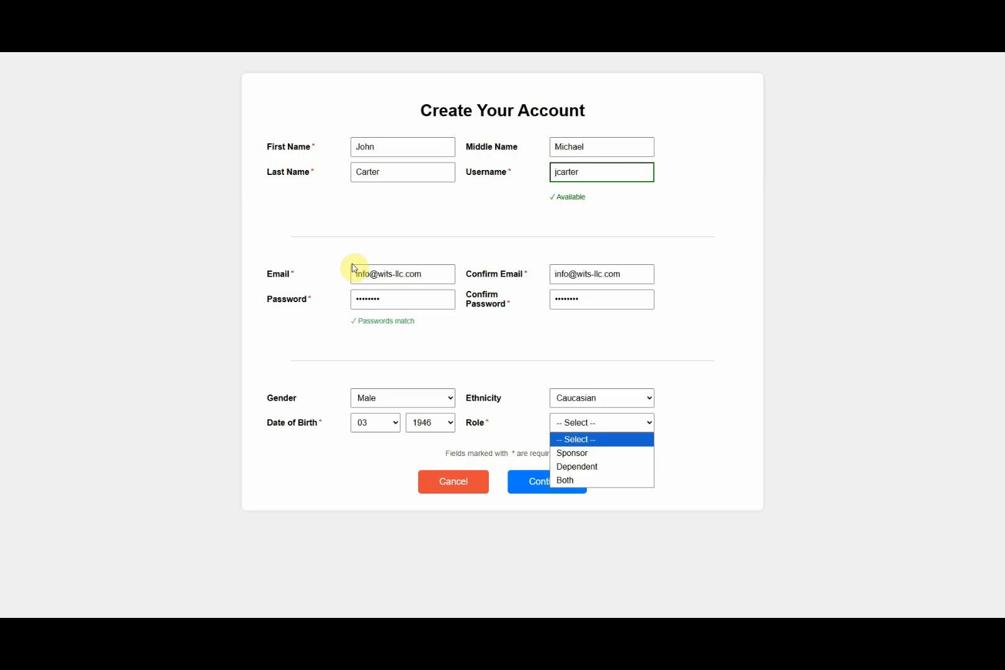
pyautogui.click(562, 453)
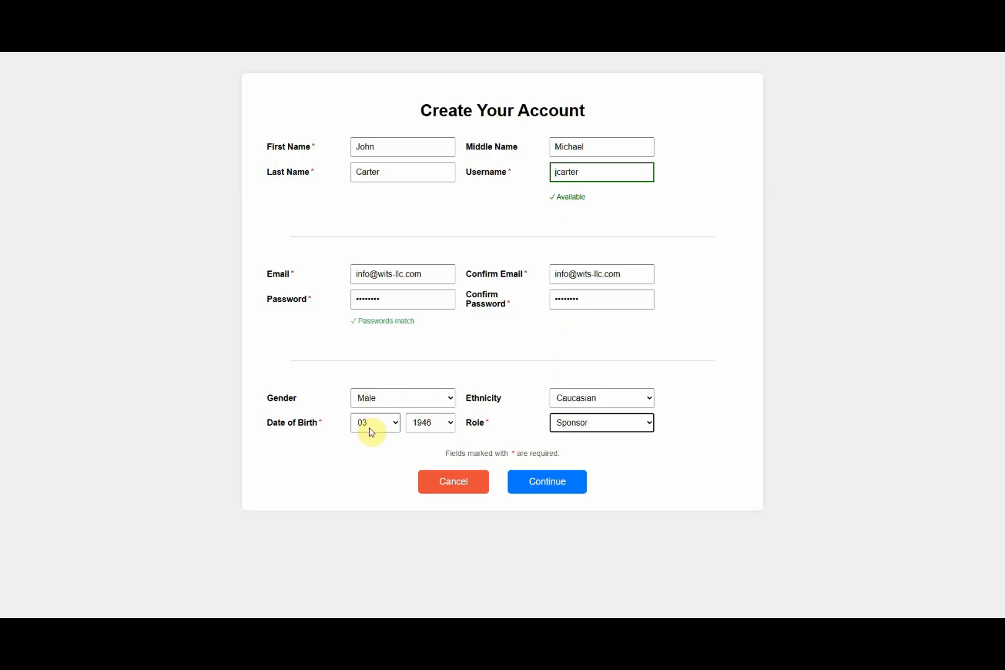
pyautogui.click(570, 481)
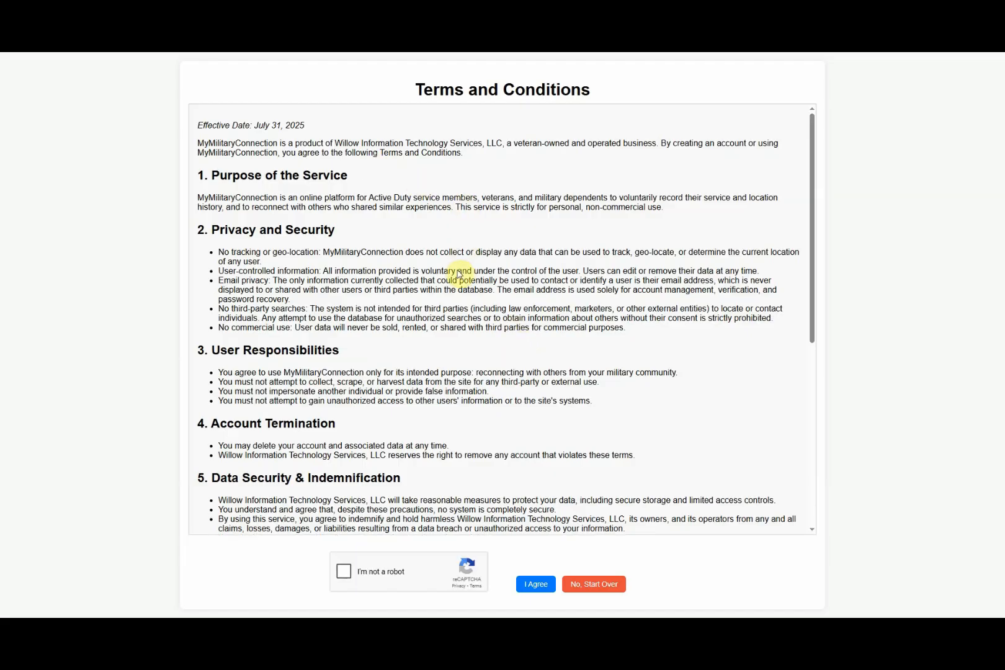
# Step: Scroll through the Terms and Conditions and tick the 'I'm not a robot' box
pyautogui.scroll(-1, 445, 366)
pyautogui.scroll(-4, 445, 367)
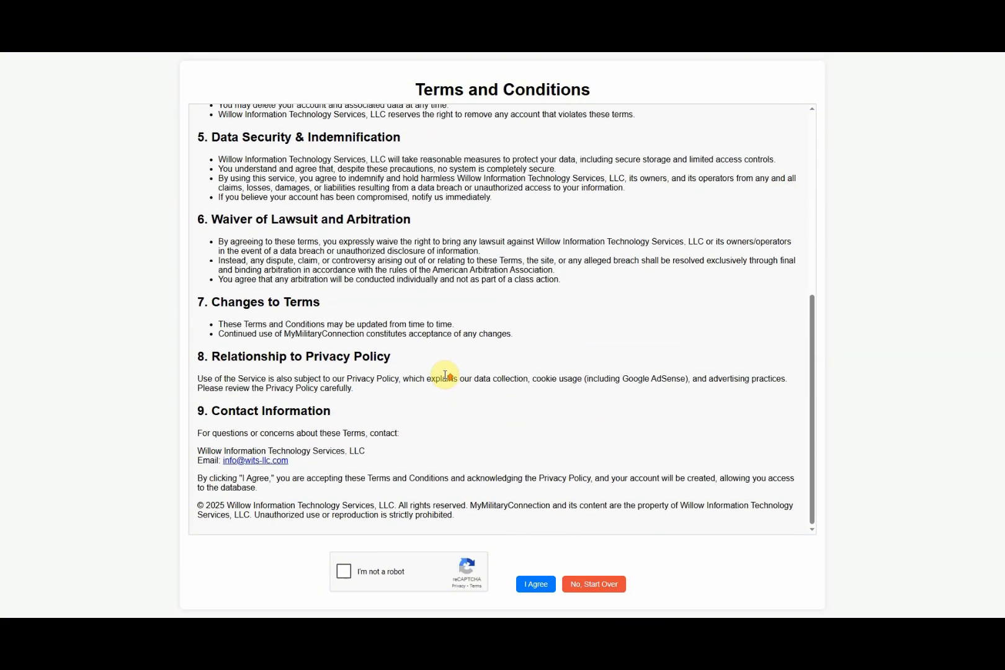
pyautogui.scroll(2, 449, 378)
pyautogui.scroll(3, 449, 378)
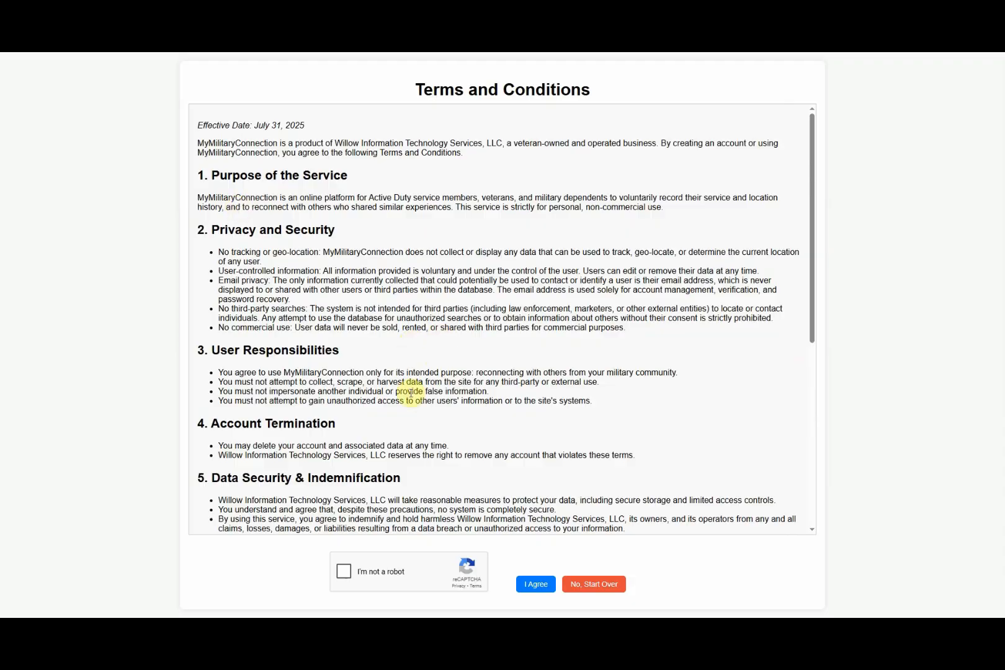
pyautogui.scroll(-3, 411, 393)
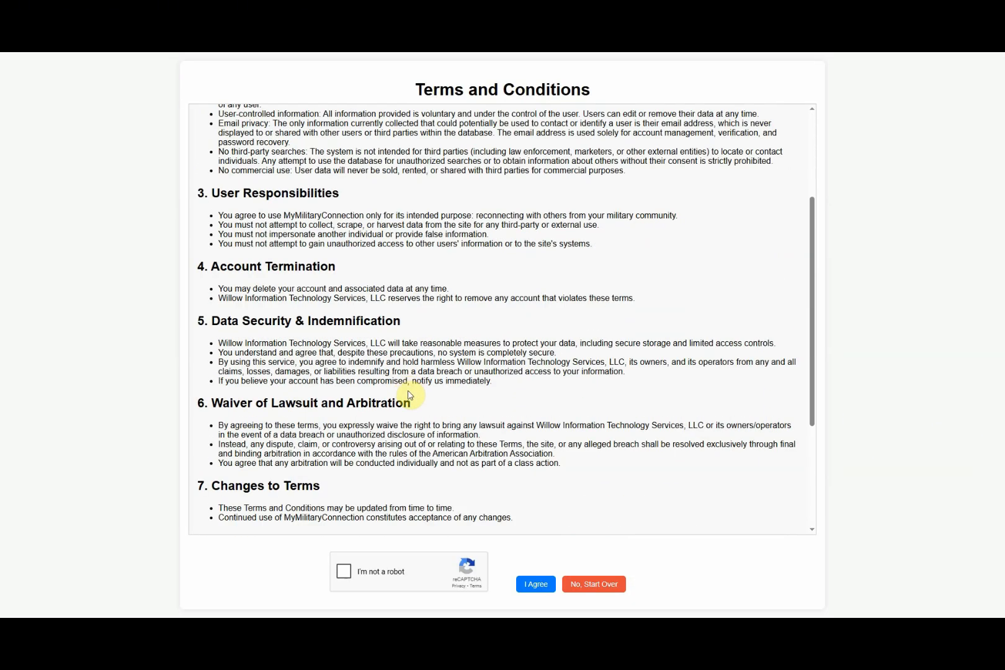
pyautogui.scroll(-3, 410, 393)
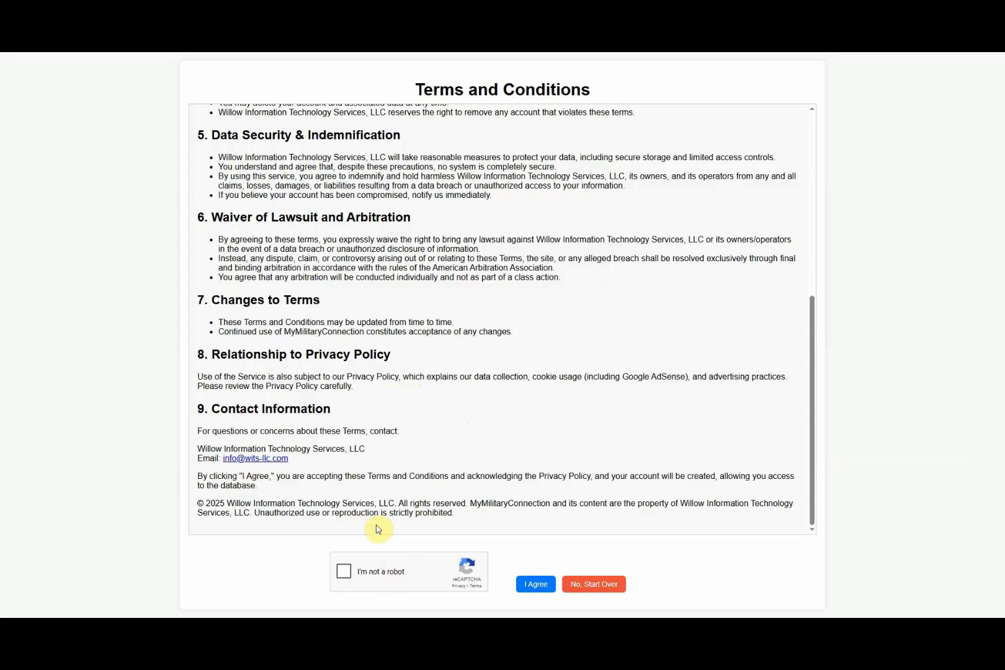
pyautogui.click(348, 571)
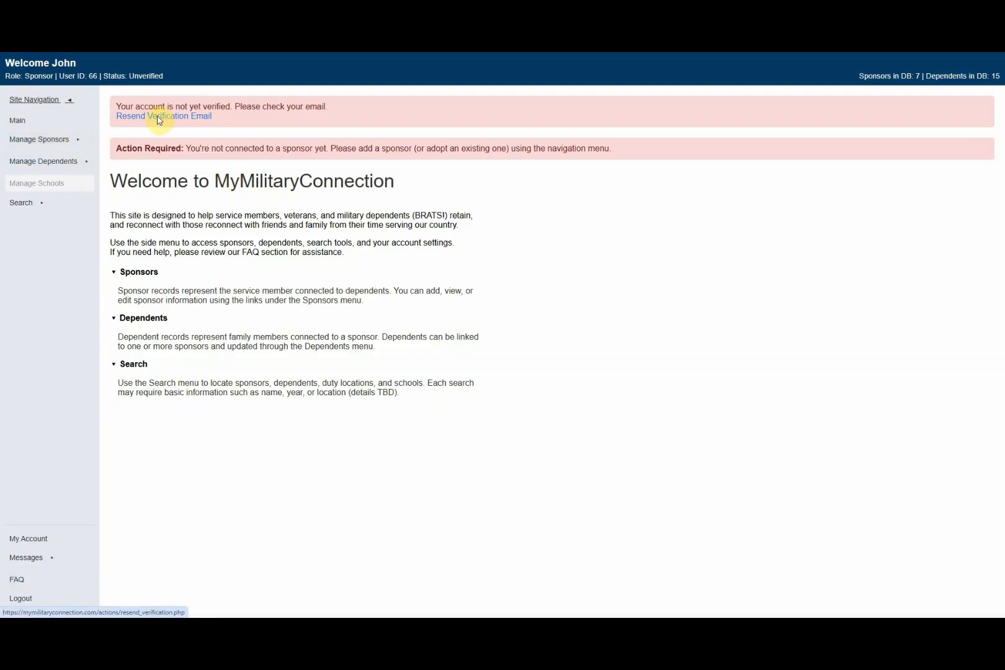
pyautogui.click(78, 142)
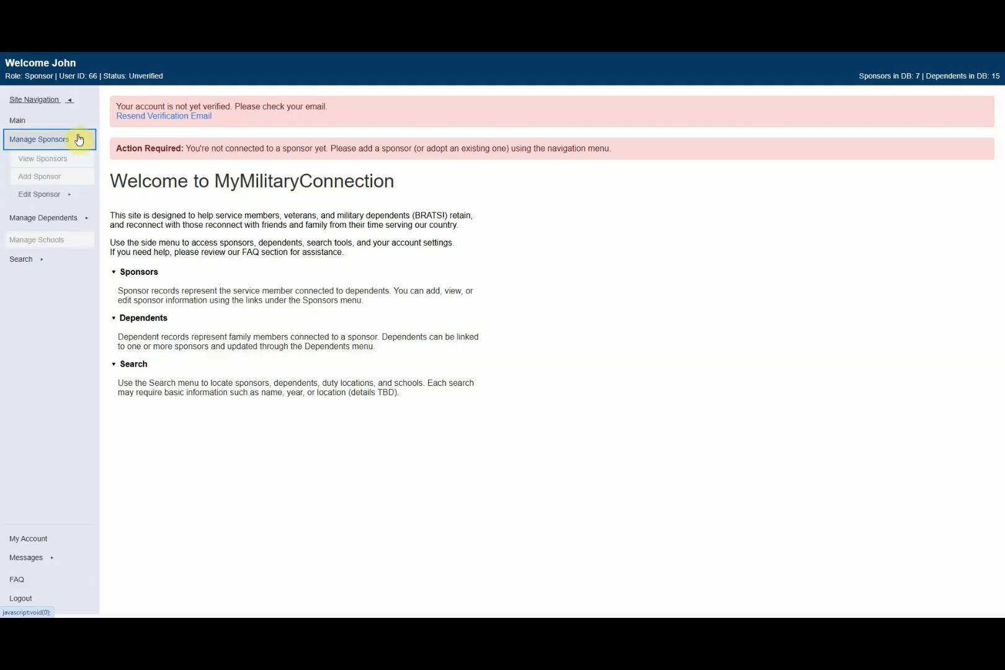
pyautogui.click(28, 160)
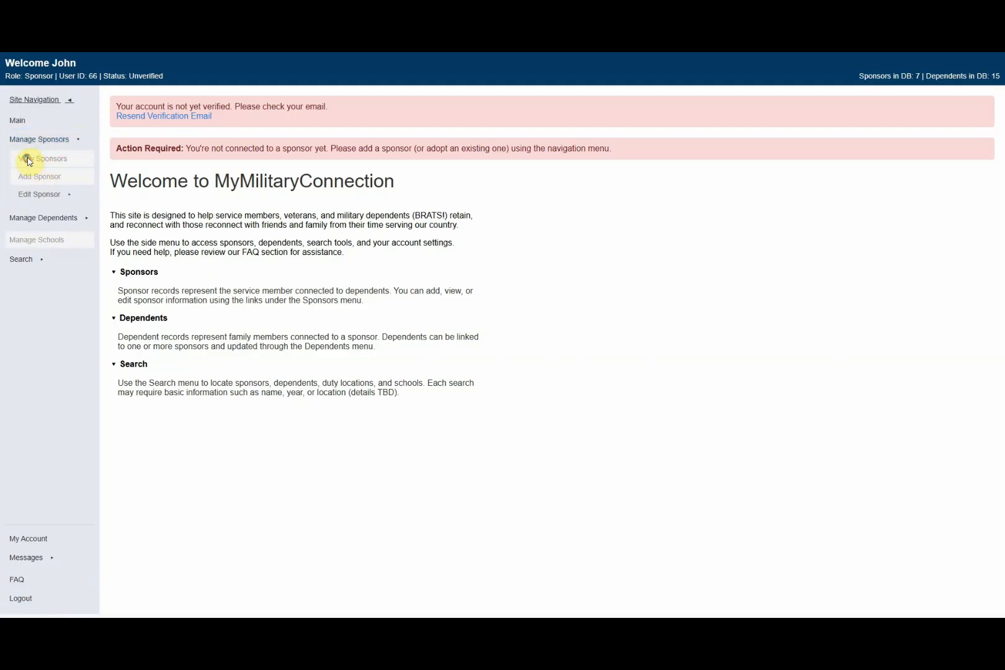
pyautogui.click(60, 161)
pyautogui.click(65, 195)
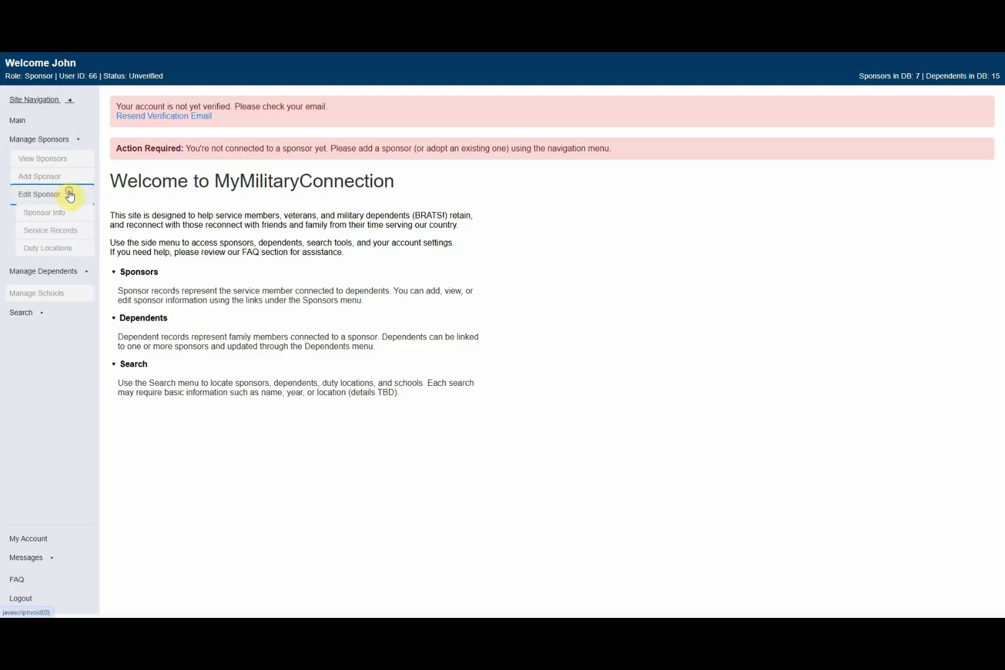
pyautogui.click(46, 213)
pyautogui.click(88, 273)
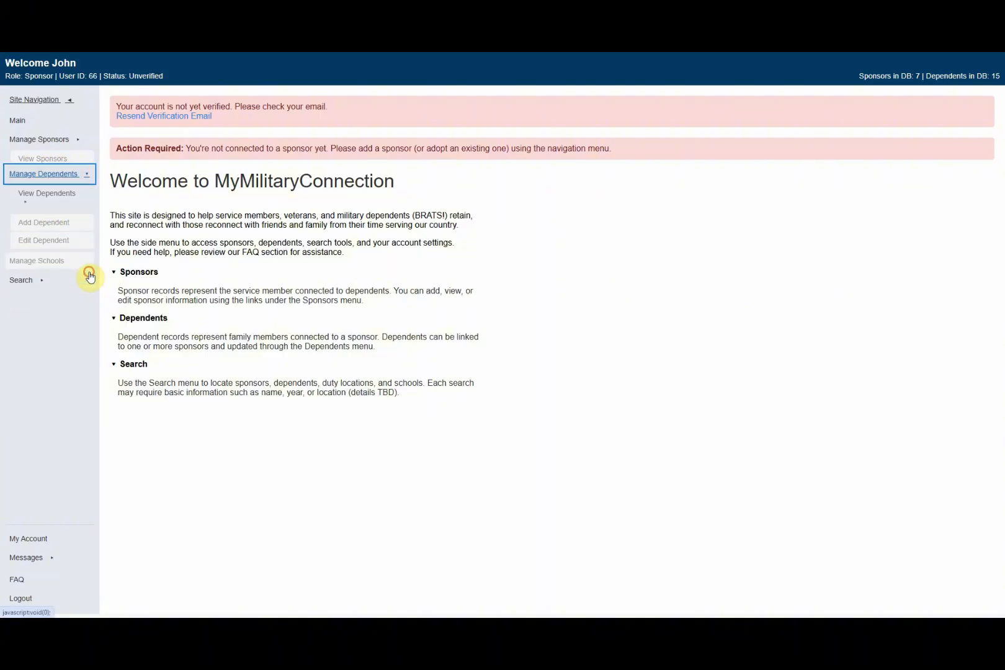
pyautogui.click(26, 188)
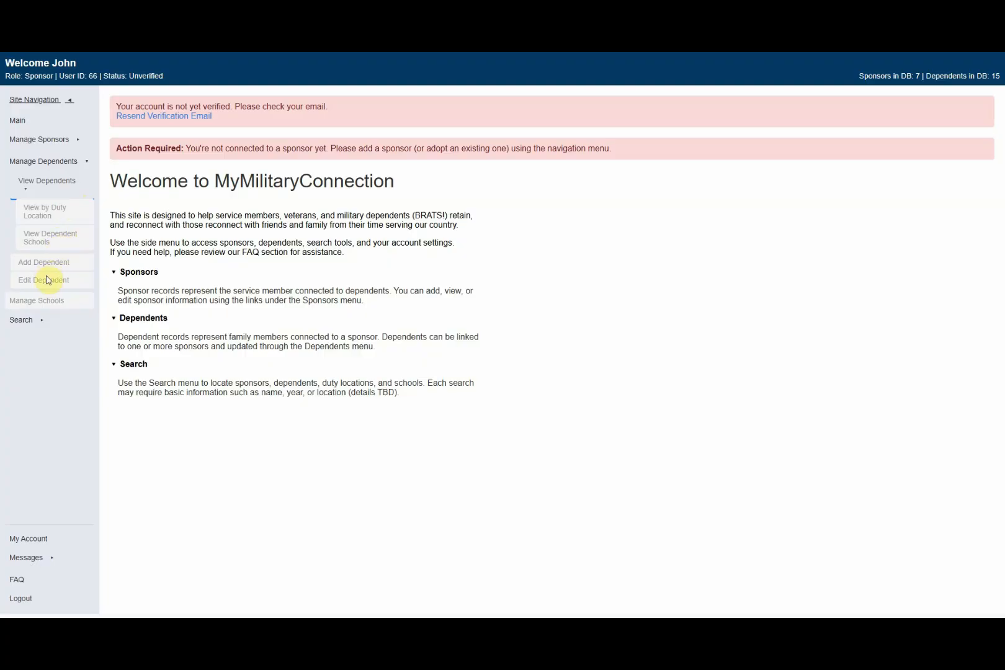
pyautogui.click(27, 186)
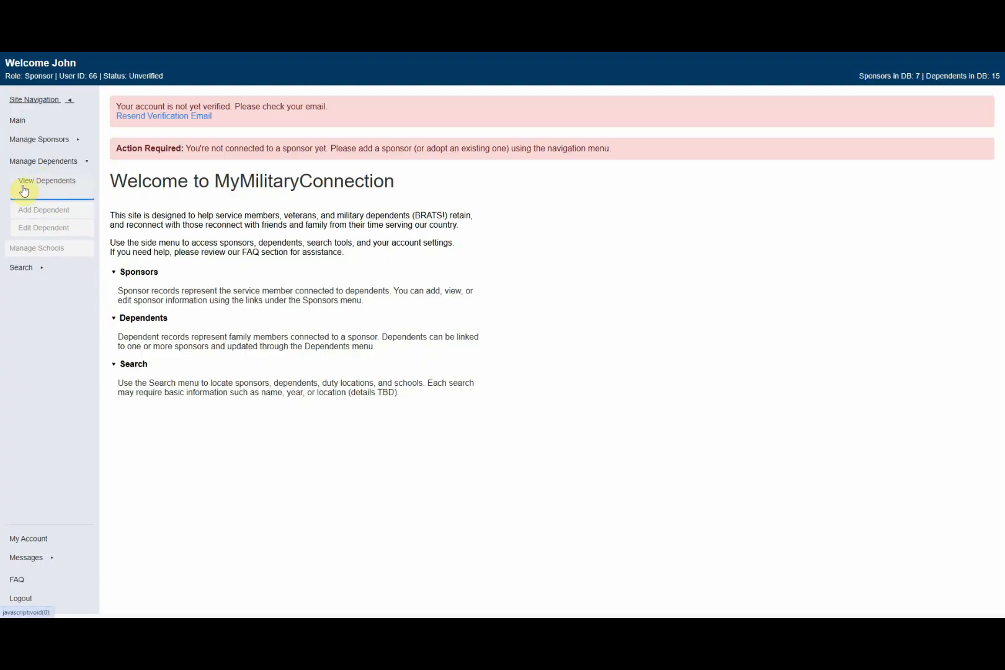
pyautogui.click(39, 268)
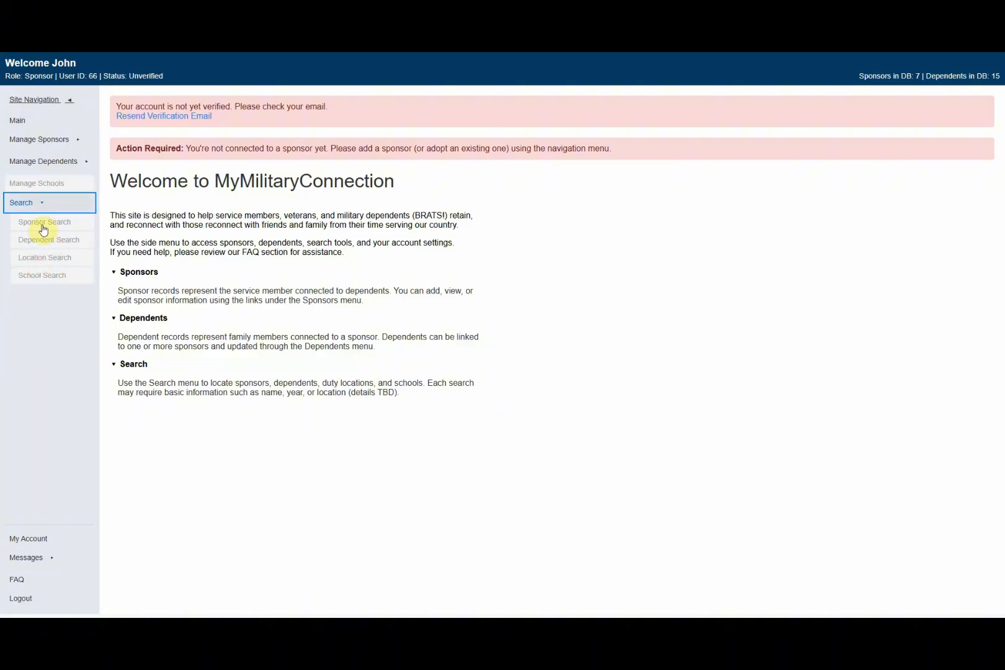
pyautogui.click(39, 203)
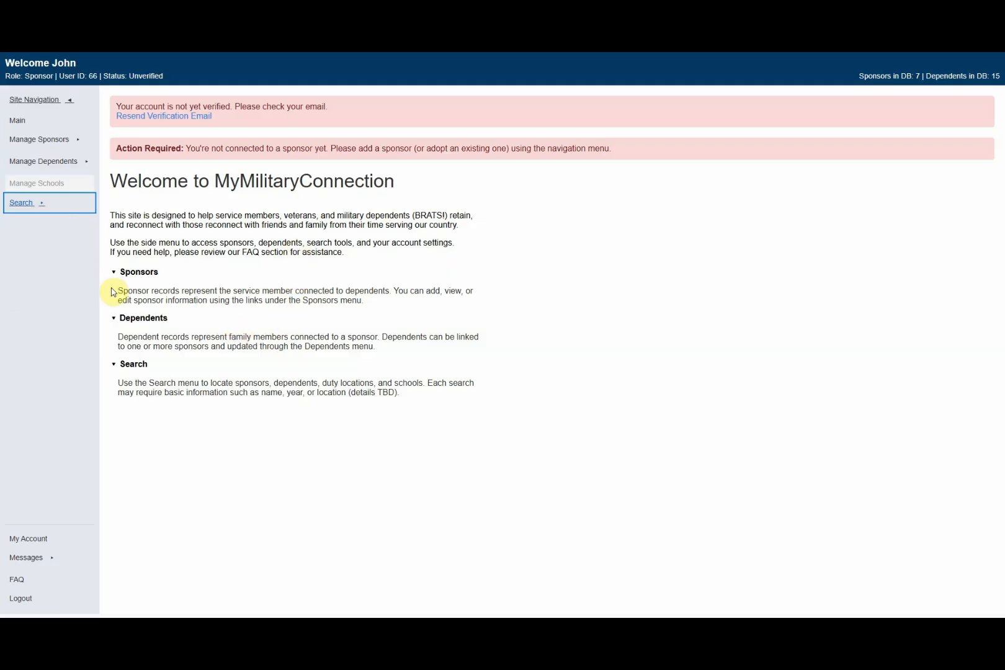
pyautogui.click(82, 283)
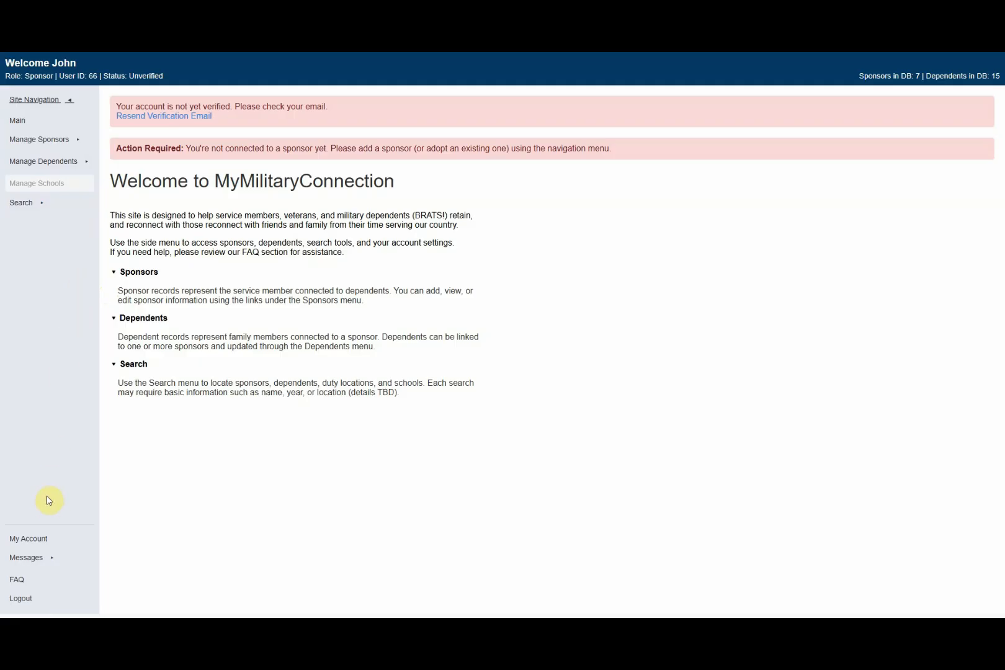
# Step: Review Personal Information on My Account (Unverified, user ID 66), then expand Demographics
pyautogui.click(37, 542)
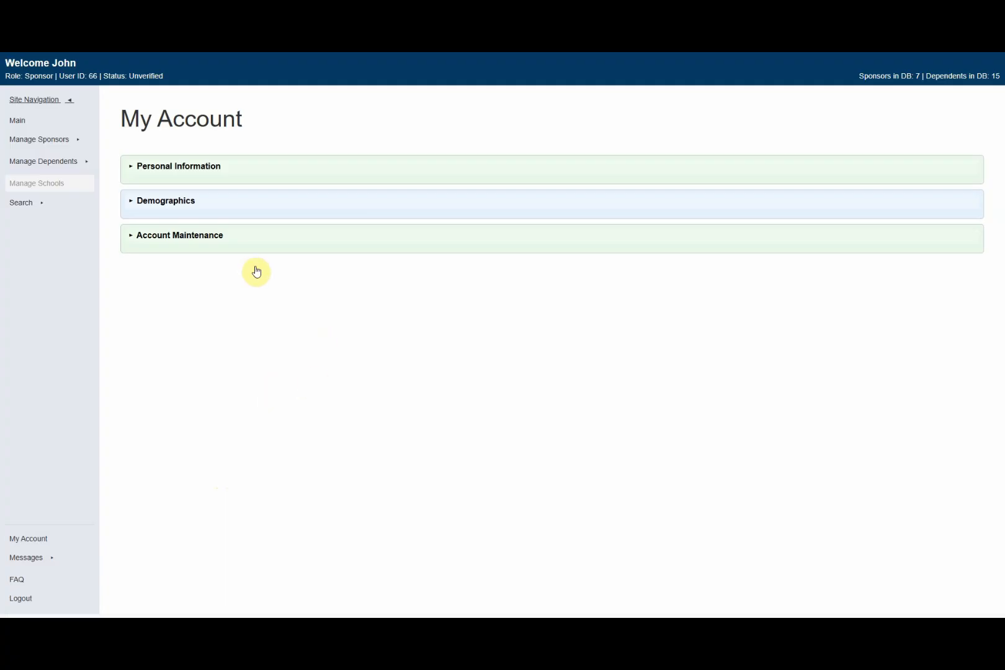
pyautogui.click(164, 167)
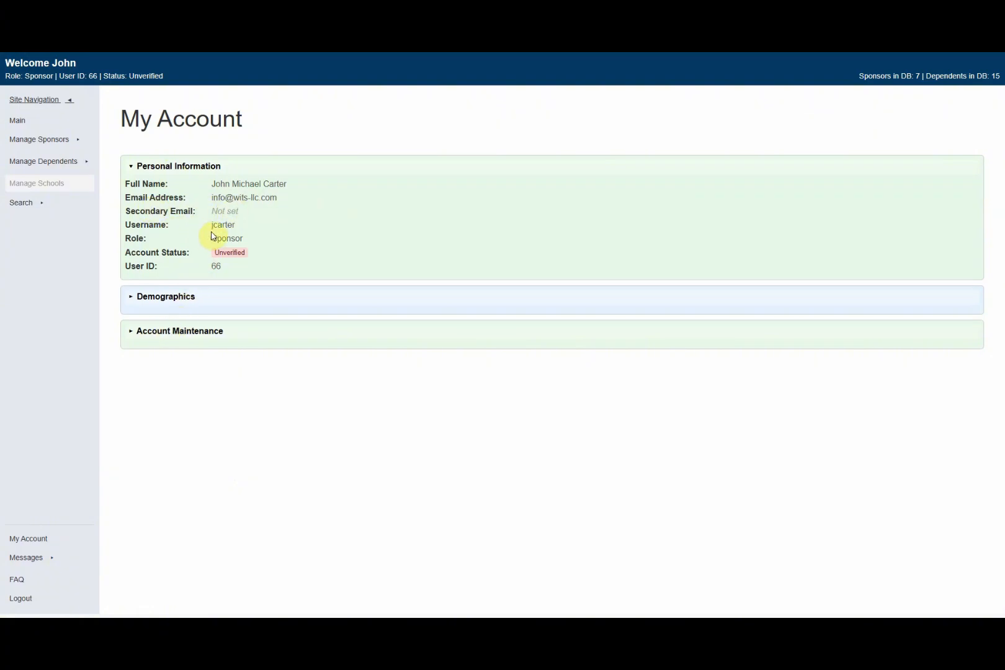
pyautogui.moveTo(135, 253); pyautogui.dragTo(275, 261)
pyautogui.click(262, 257)
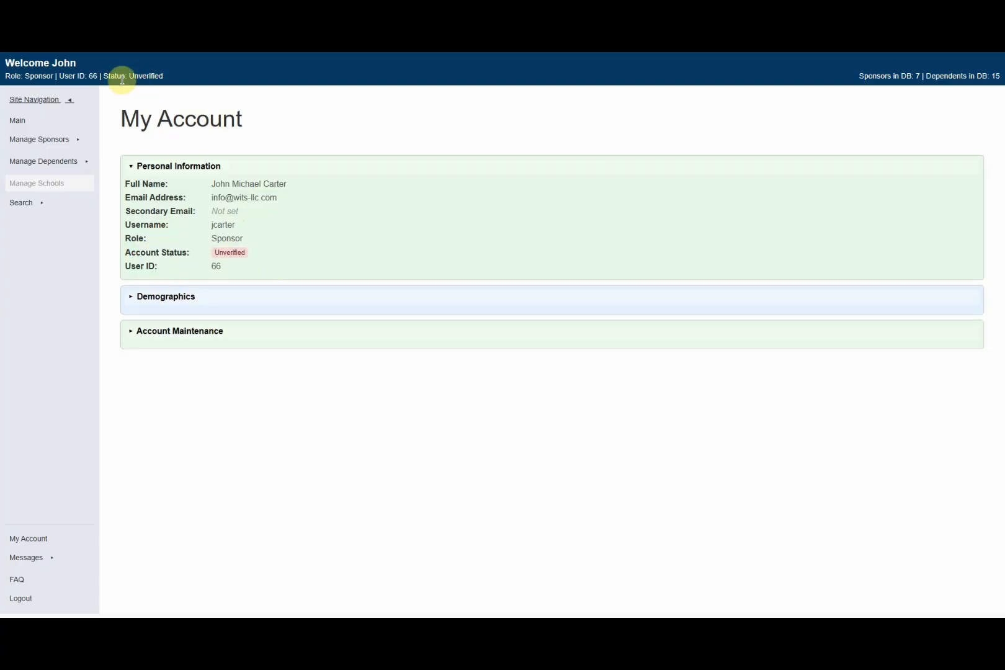
pyautogui.moveTo(105, 76); pyautogui.dragTo(163, 77)
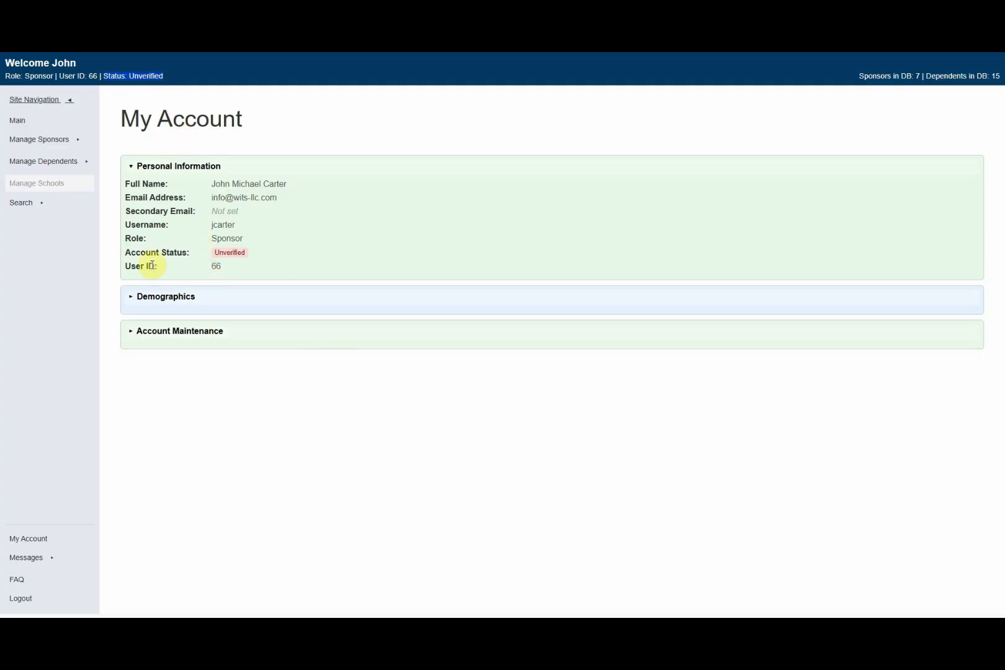
pyautogui.doubleClick(93, 75)
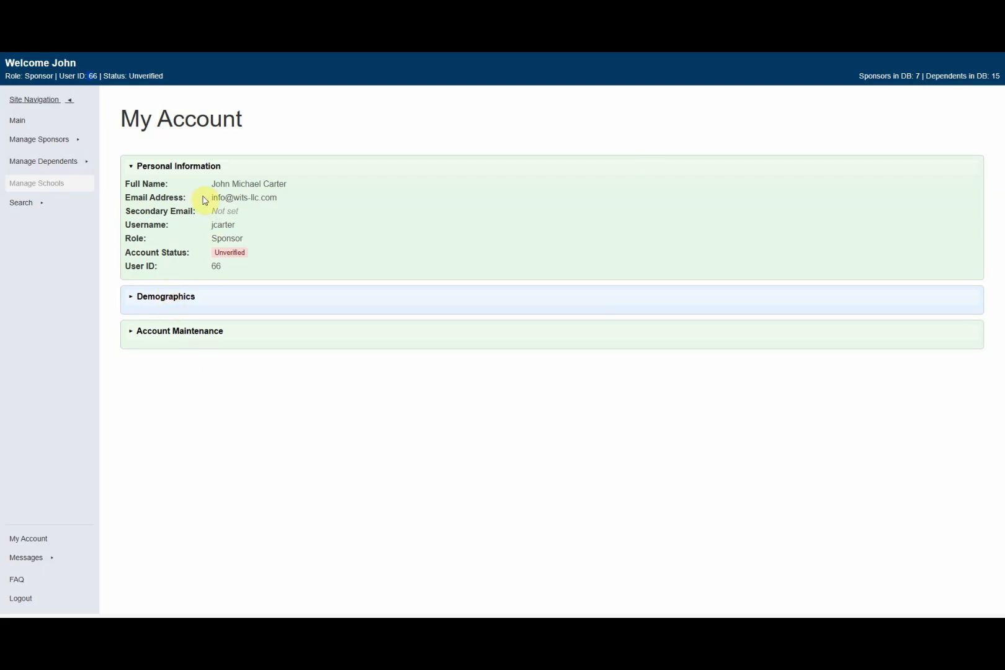
pyautogui.click(197, 167)
pyautogui.click(175, 200)
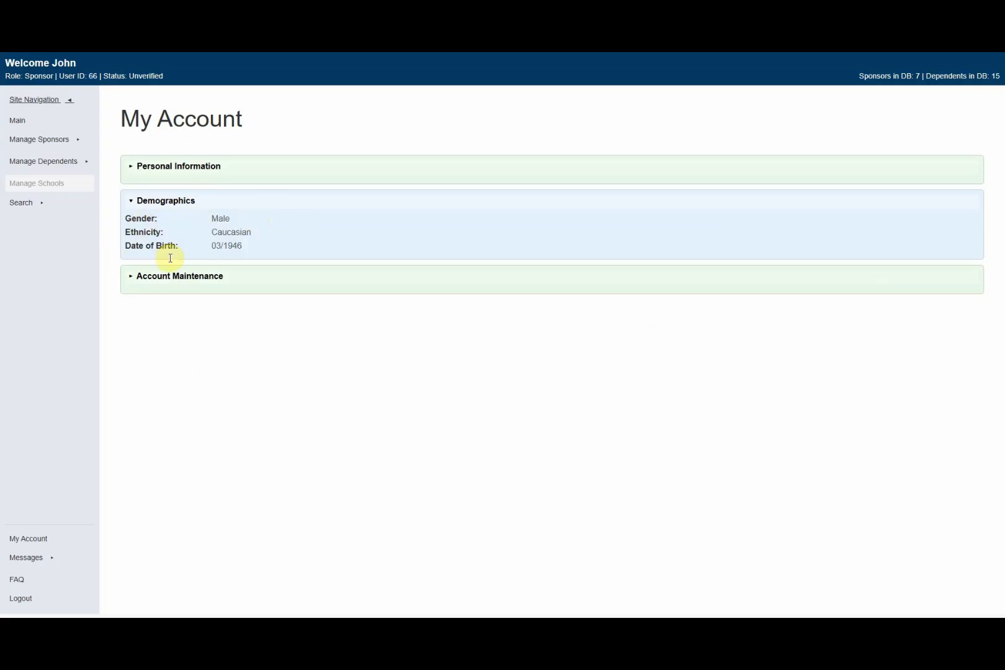
pyautogui.click(165, 201)
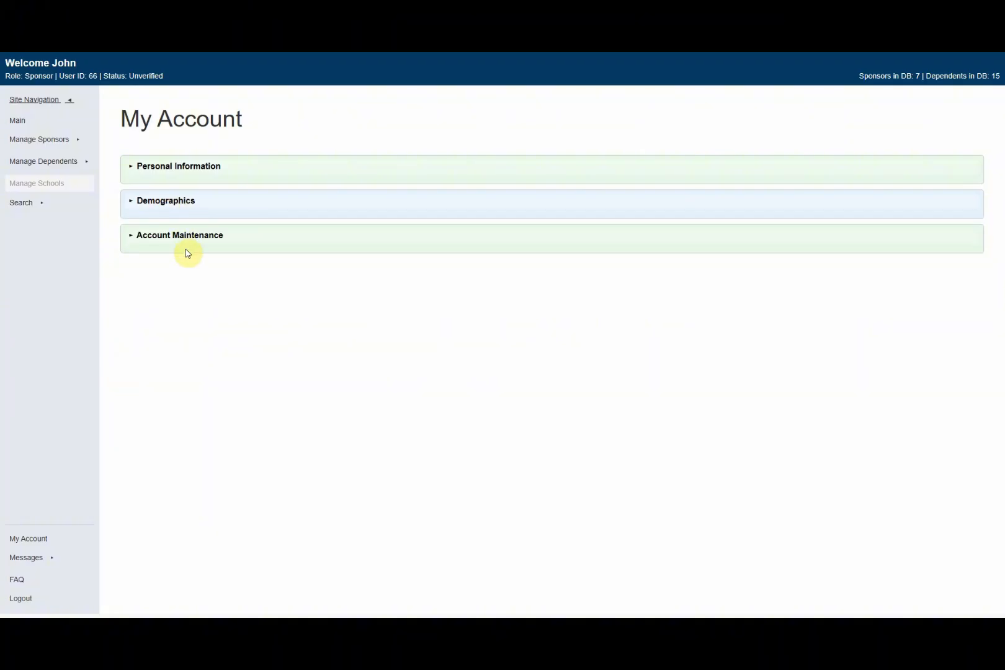
pyautogui.click(178, 236)
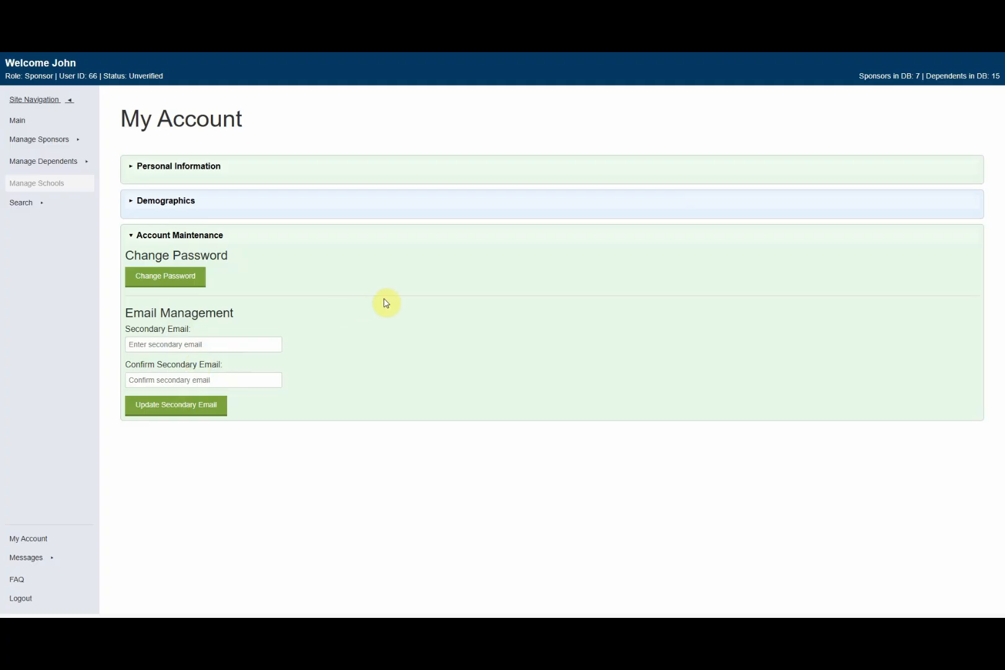
pyautogui.click(245, 235)
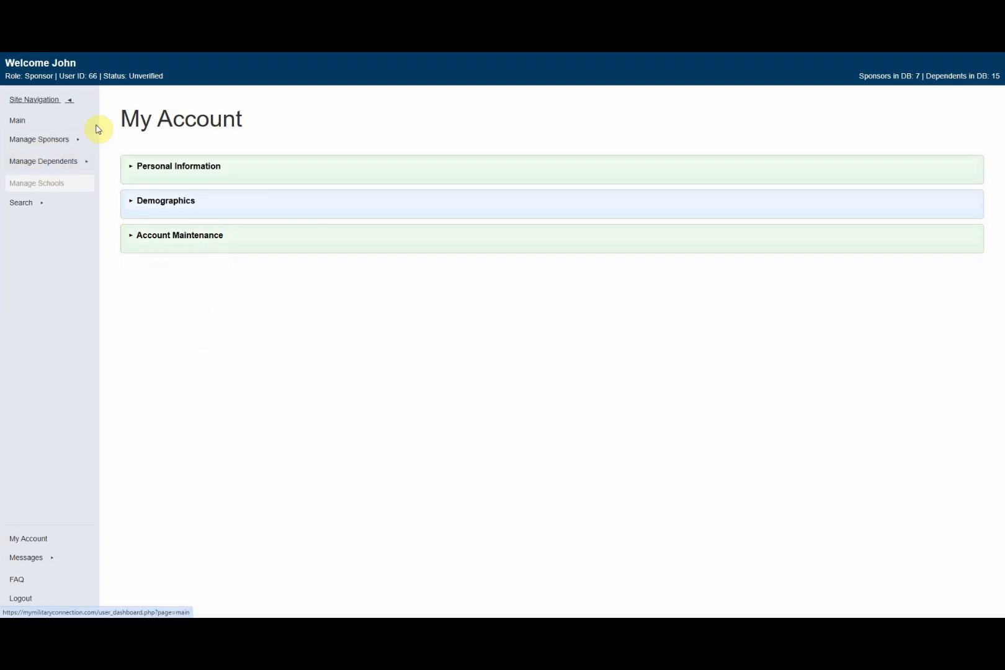
# Step: Return to the Main dashboard, collapsing and re-expanding the site navigation sidebar
pyautogui.click(18, 121)
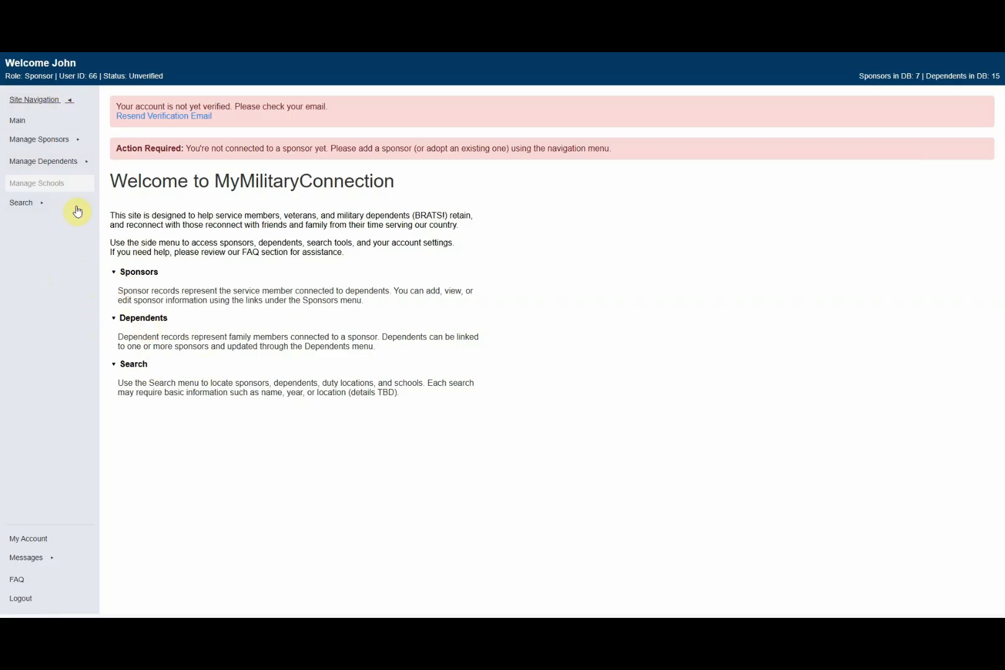
pyautogui.click(69, 100)
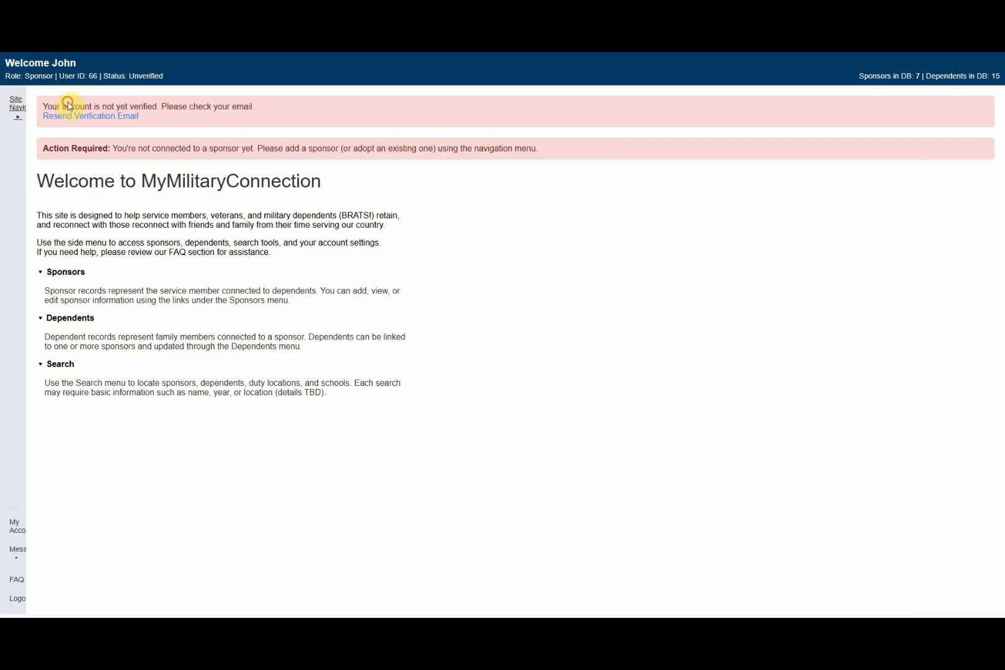
pyautogui.click(17, 119)
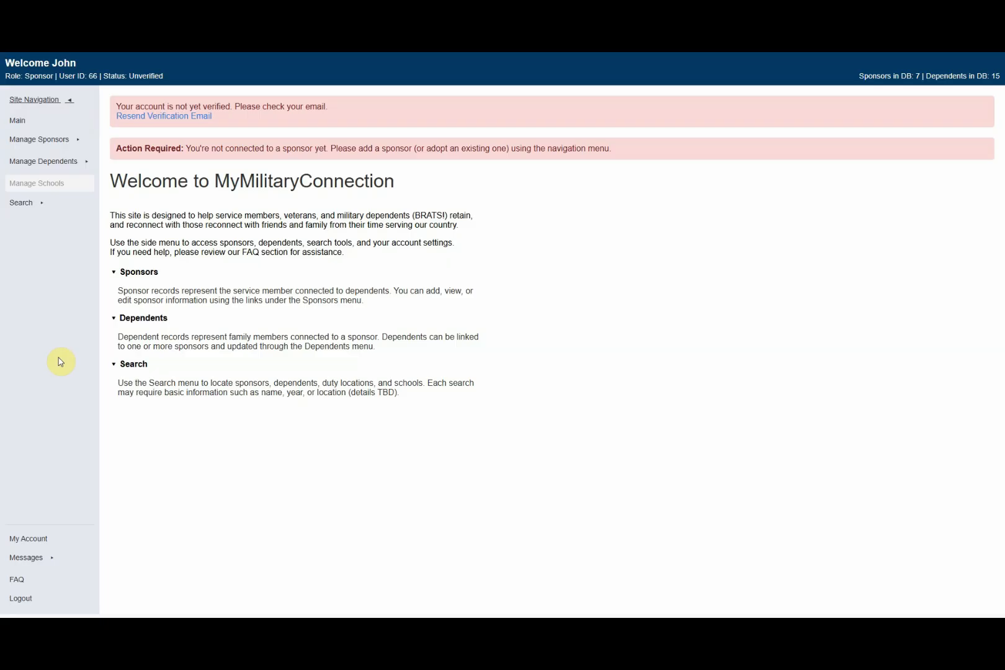
# Step: Reload the page, then browse the sponsor and dependent options, Add Dependent and Edit Dependent Info
pyautogui.rightClick(213, 237)
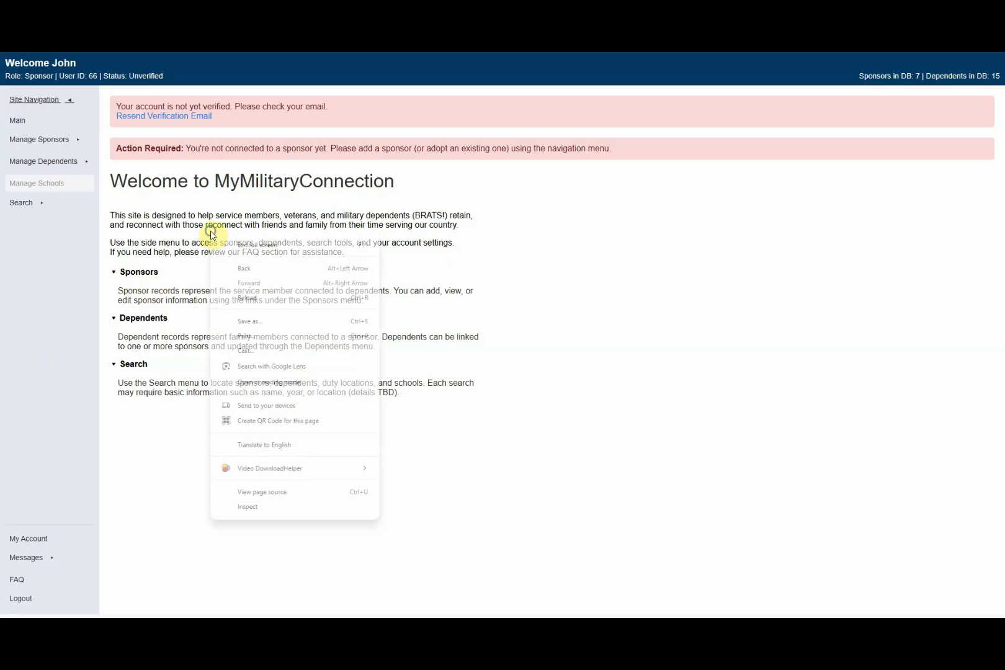
pyautogui.click(260, 298)
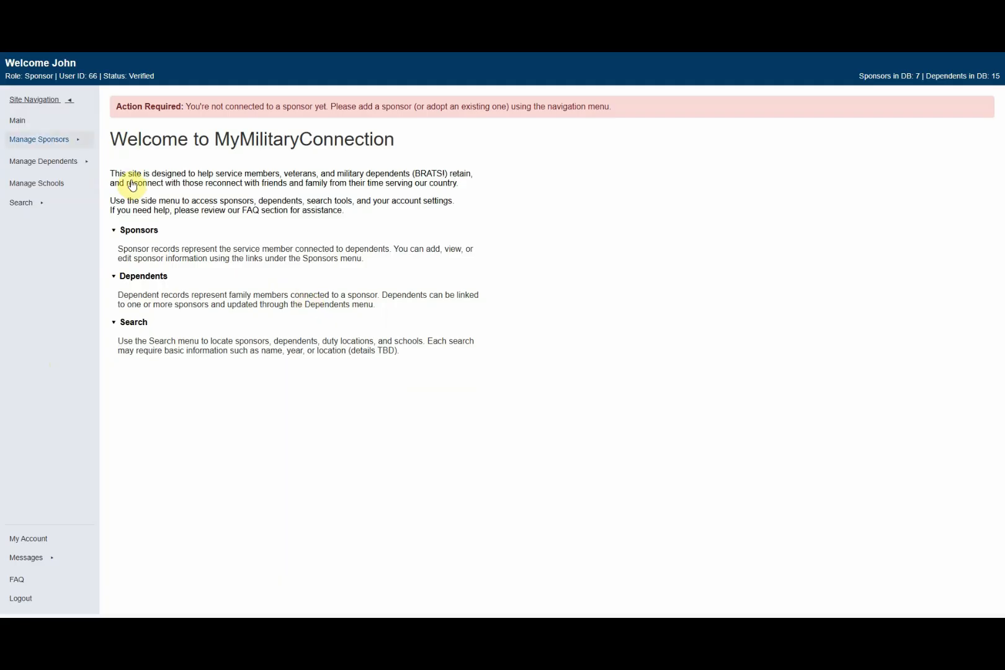
pyautogui.click(77, 141)
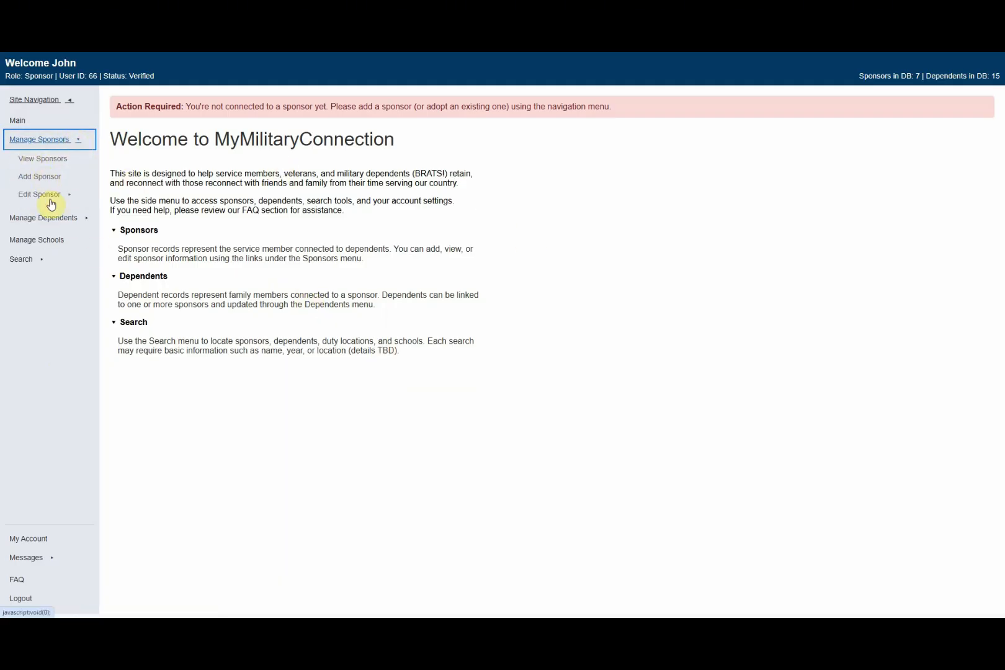
pyautogui.click(84, 222)
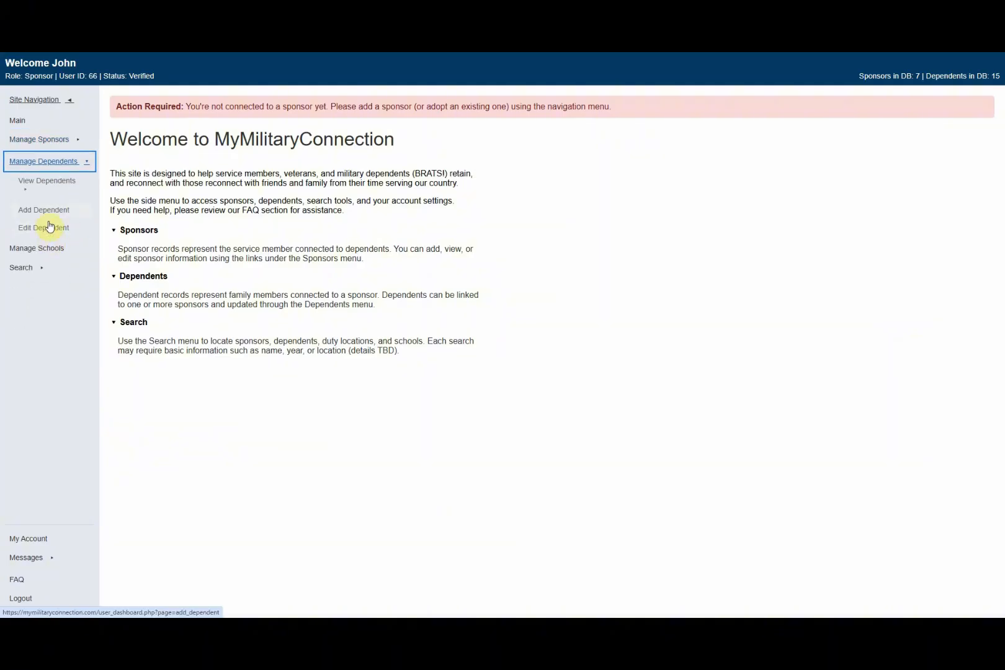
pyautogui.click(52, 209)
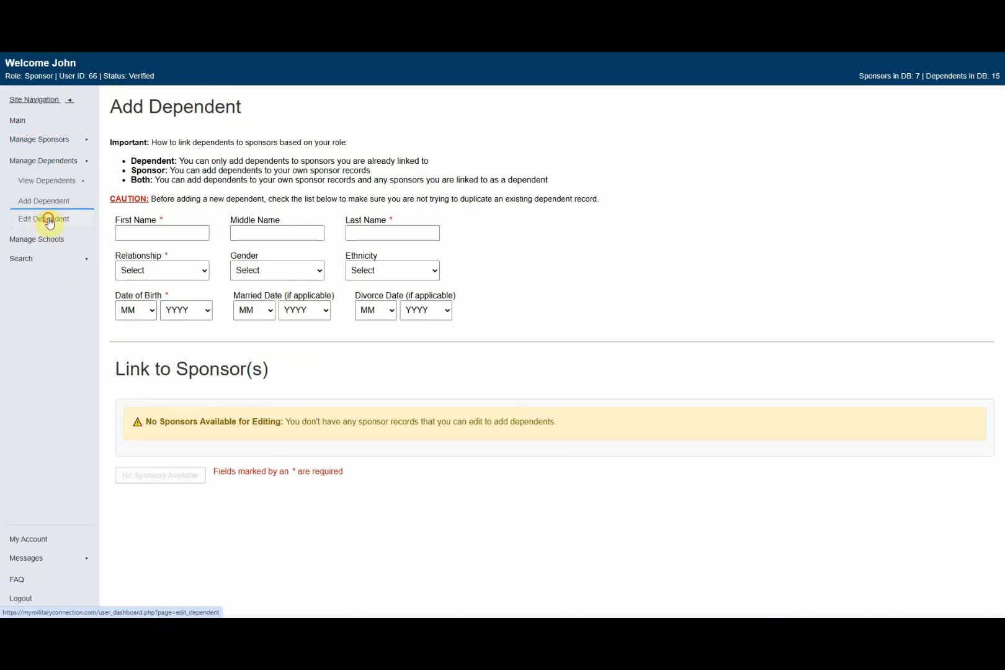
pyautogui.click(48, 218)
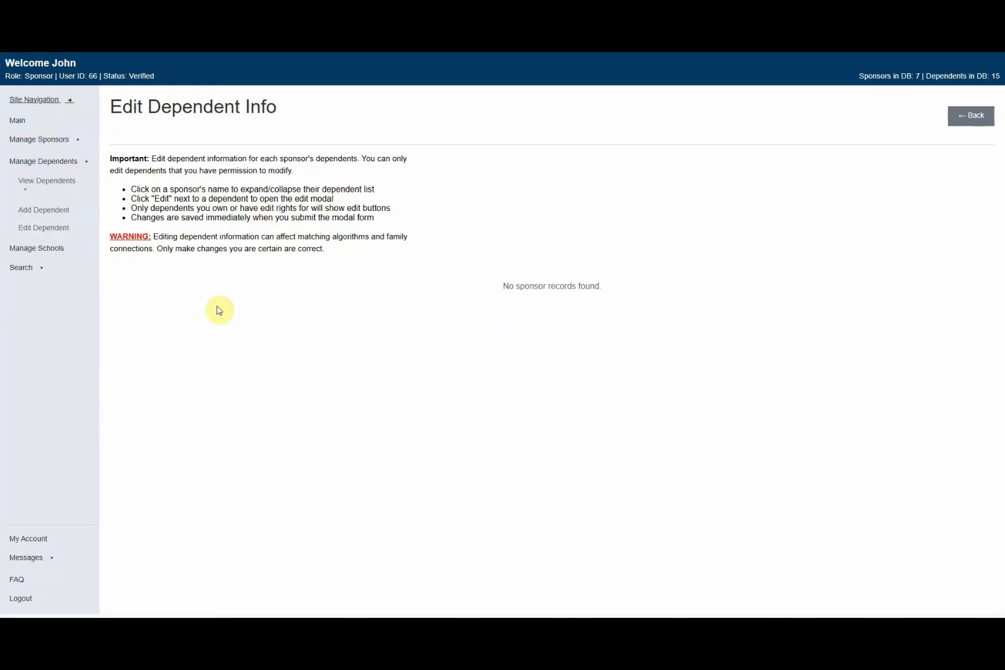
# Step: Look through the Sponsor, Dependent, Location and School search pages, then collapse Search
pyautogui.click(37, 268)
pyautogui.click(58, 227)
pyautogui.click(62, 241)
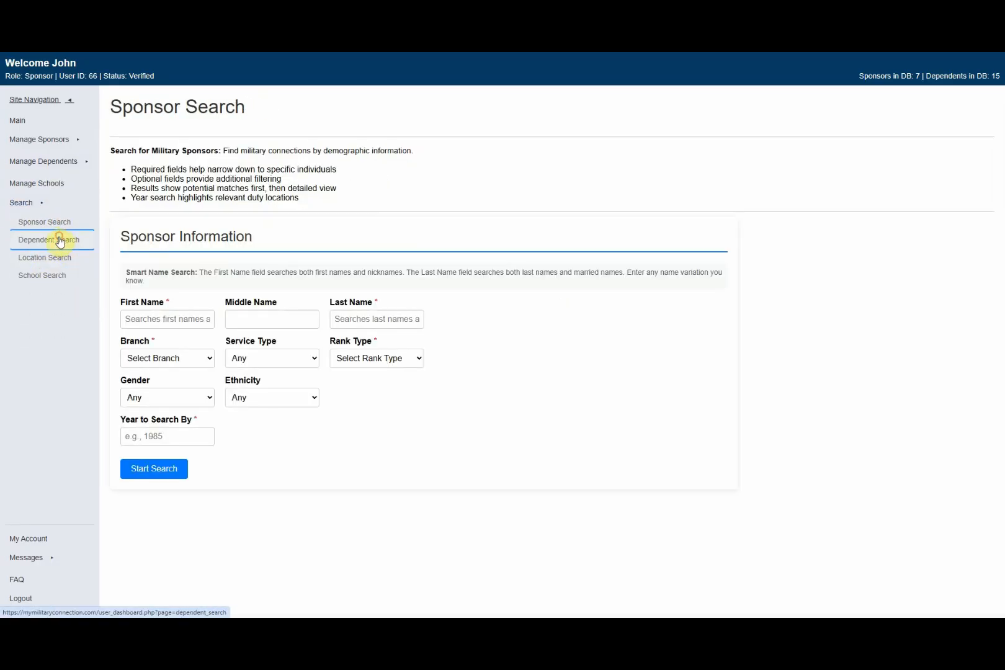
pyautogui.click(54, 258)
pyautogui.click(42, 275)
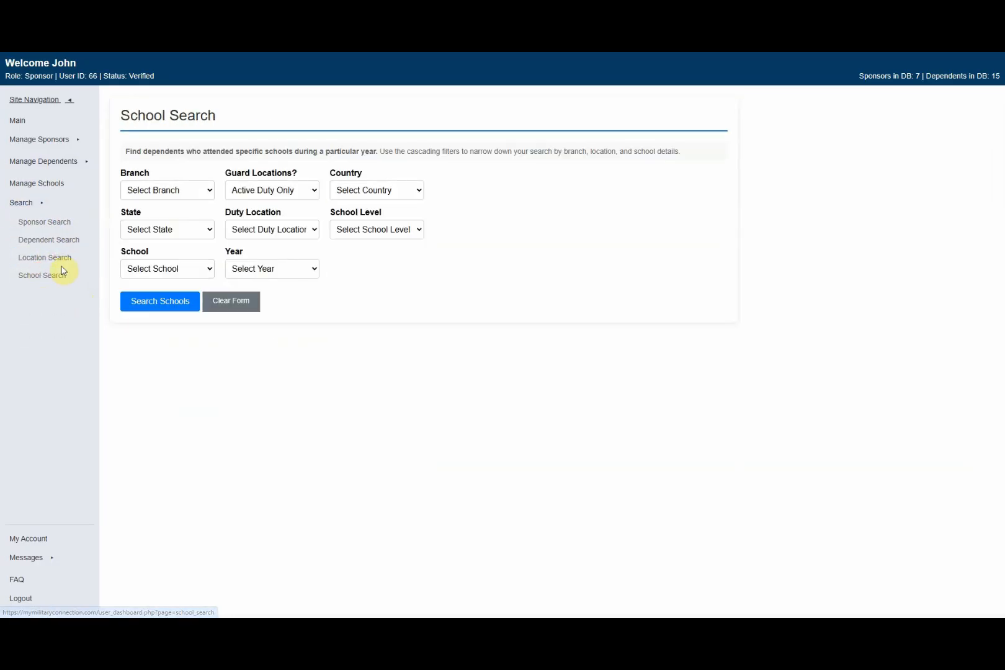
pyautogui.click(39, 205)
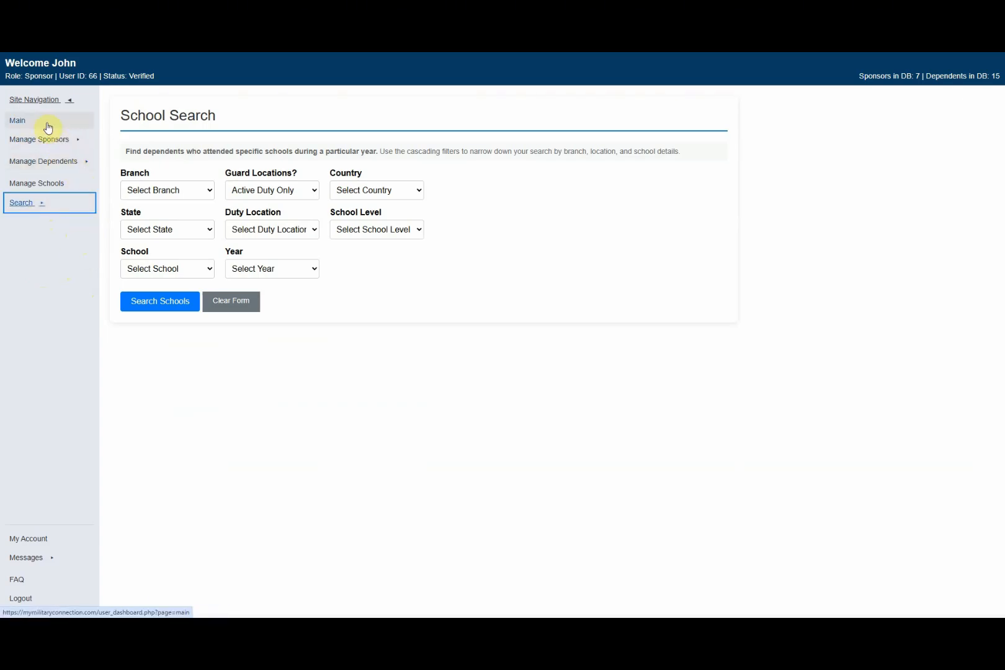
# Step: Back on the Main page, review the Action Required notice and open Add Sponsor
pyautogui.click(22, 125)
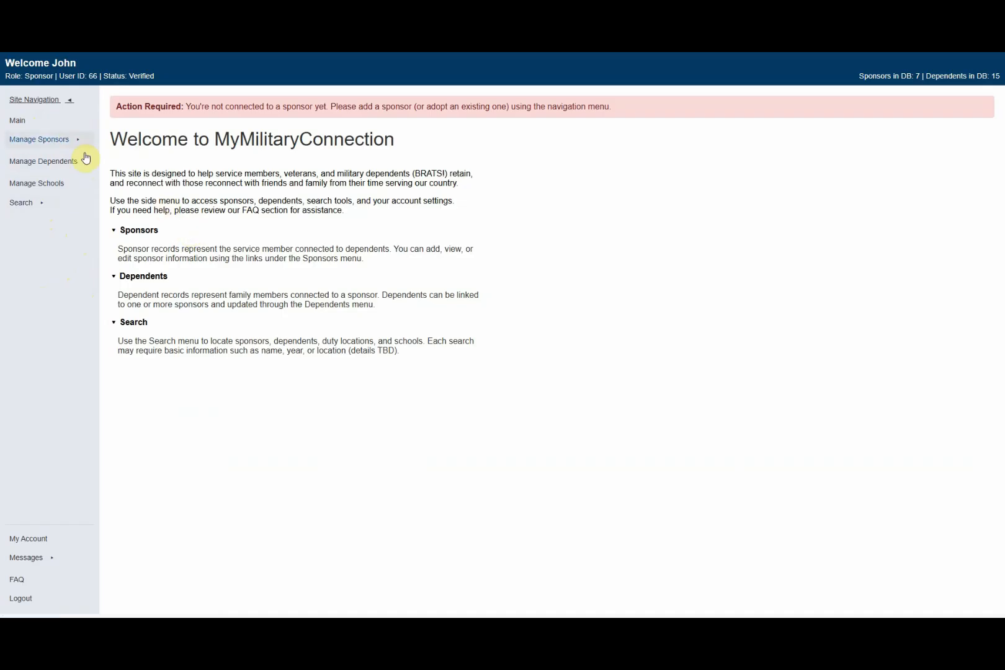
pyautogui.moveTo(118, 106); pyautogui.dragTo(669, 116)
pyautogui.click(533, 172)
pyautogui.click(56, 143)
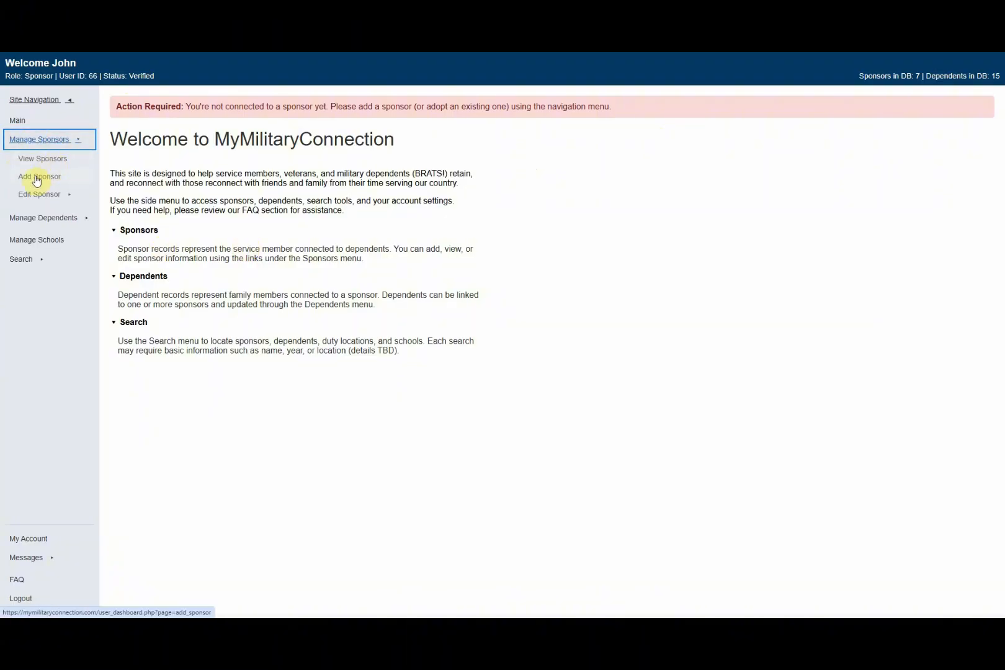
pyautogui.click(37, 179)
# Step: Enter the sponsor's first, middle and last names on the Add Sponsor form
pyautogui.click(151, 282)
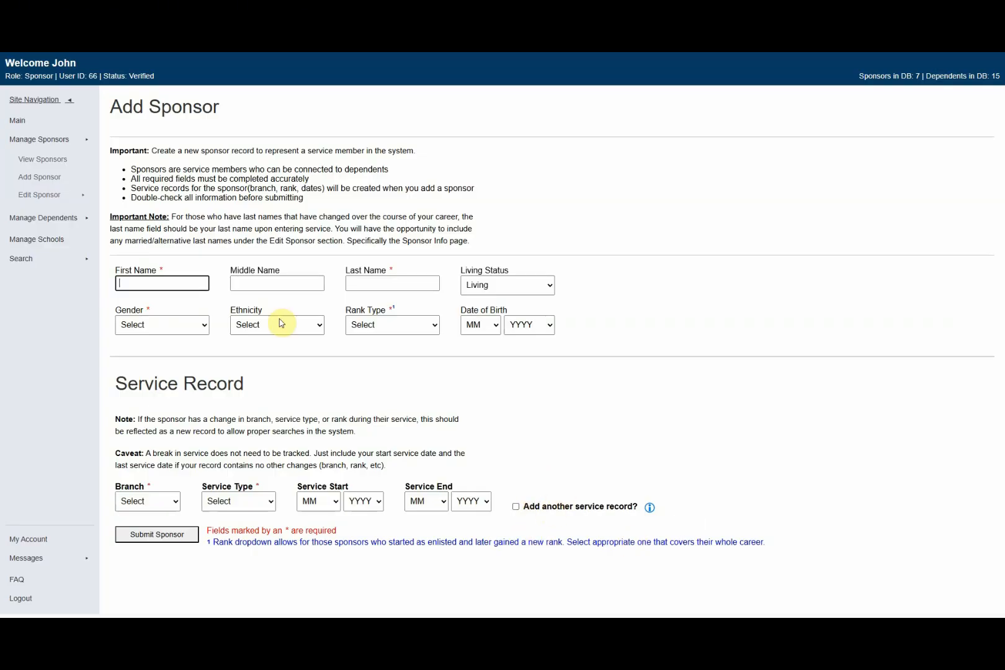
pyautogui.click(153, 286)
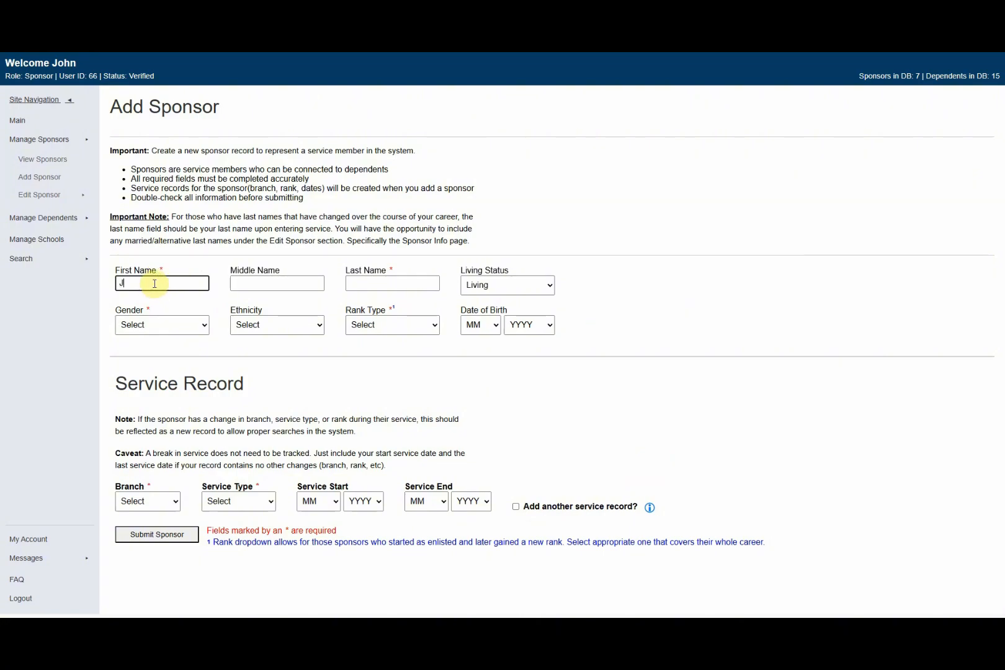
pyautogui.press('Tab')
pyautogui.write('Michael')
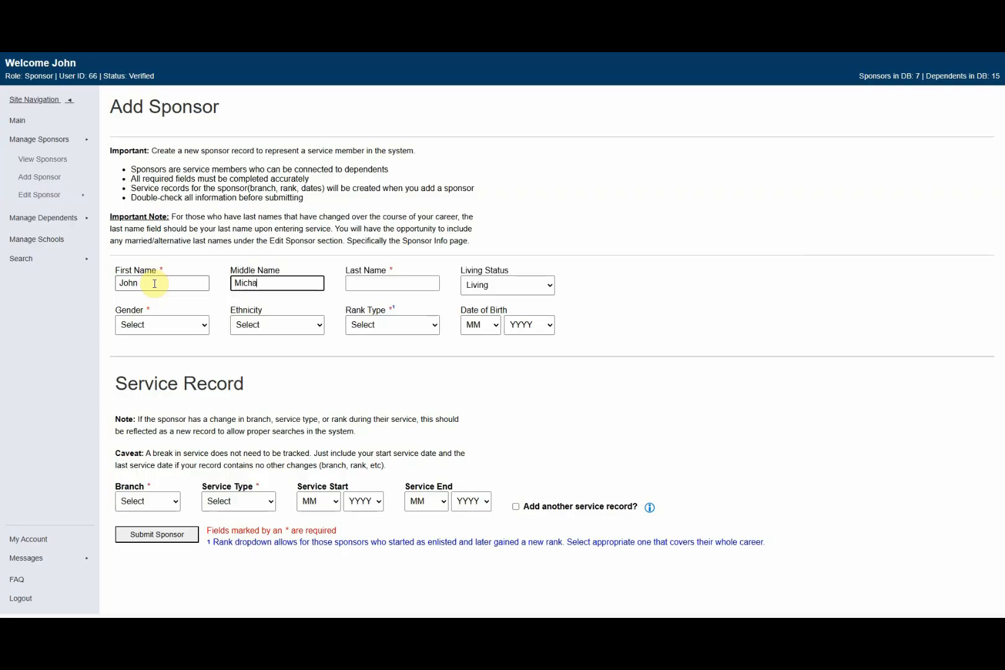
pyautogui.press('Tab')
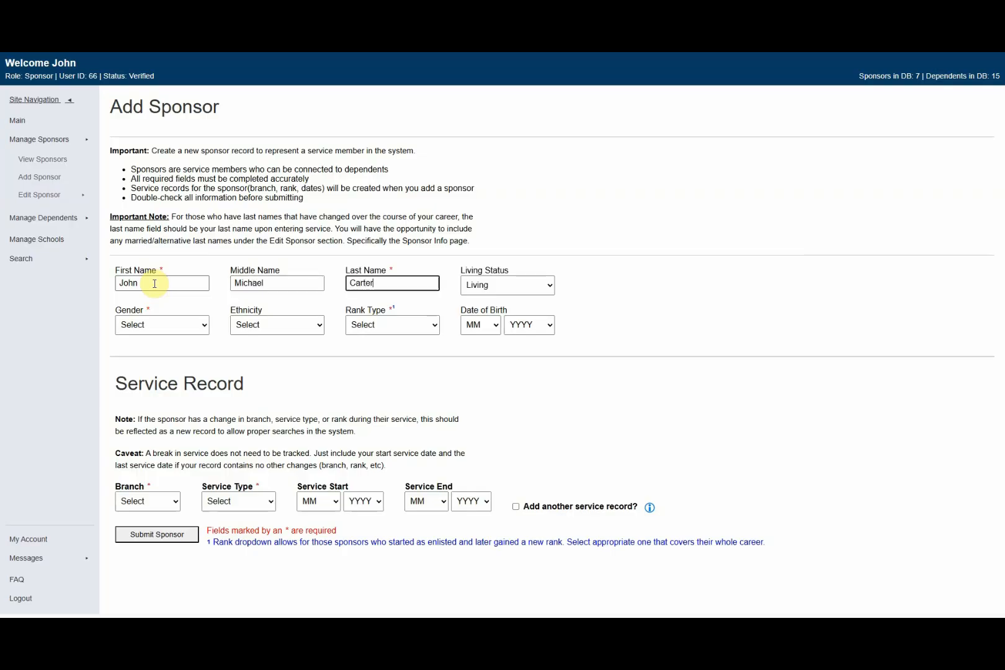
pyautogui.press('Tab')
# Step: Set gender Male and ethnicity Caucasian, with rank type Enlisted and birth date 03/1946
pyautogui.press('Tab')
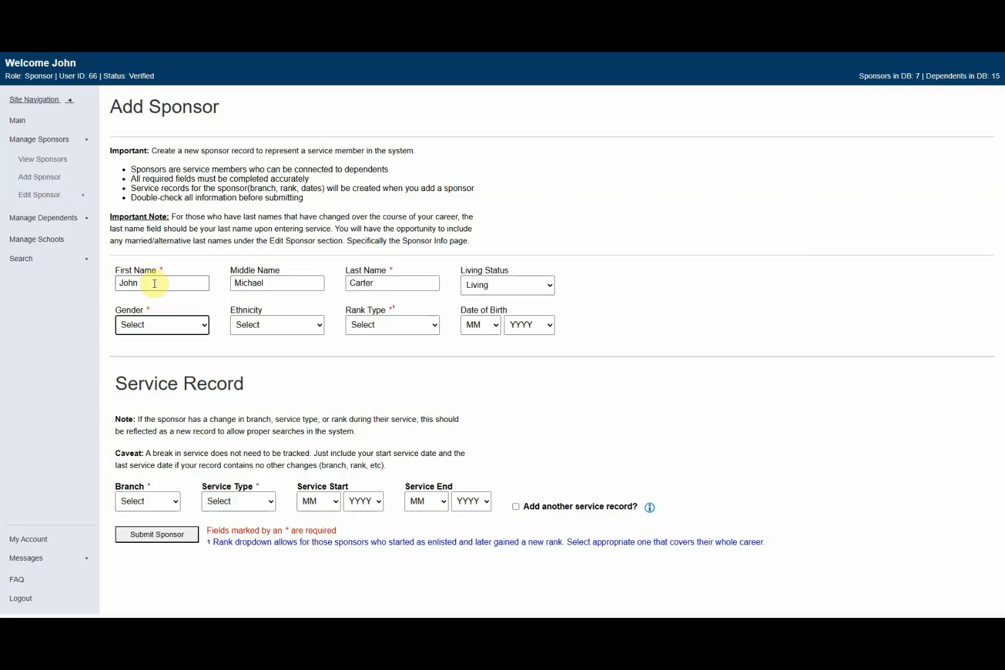
pyautogui.press('m')
pyautogui.press('Tab')
pyautogui.press('c')
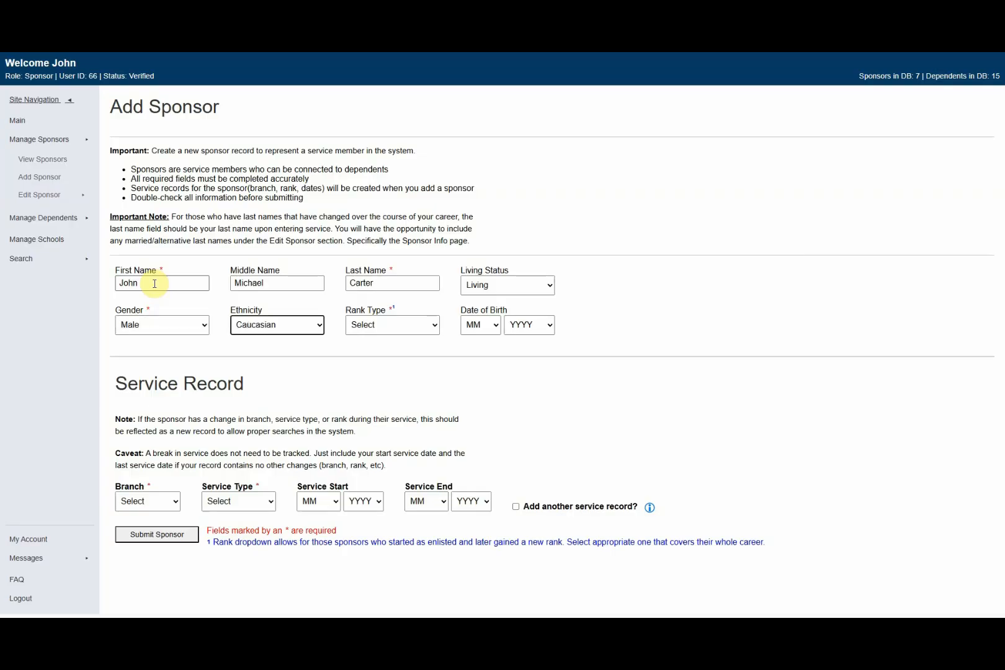
pyautogui.press('Tab')
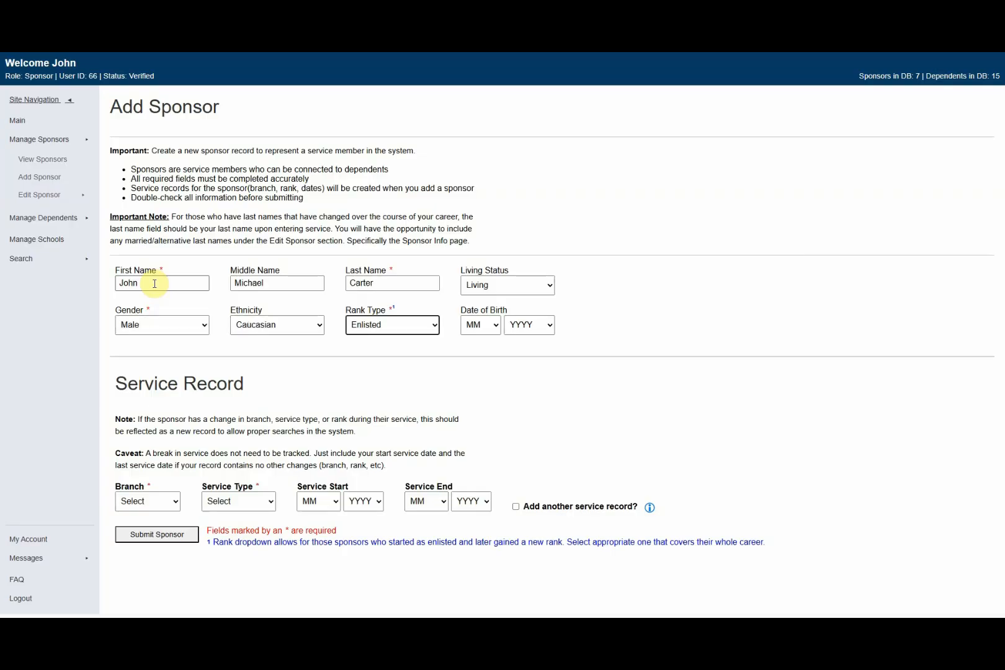
pyautogui.press('Tab')
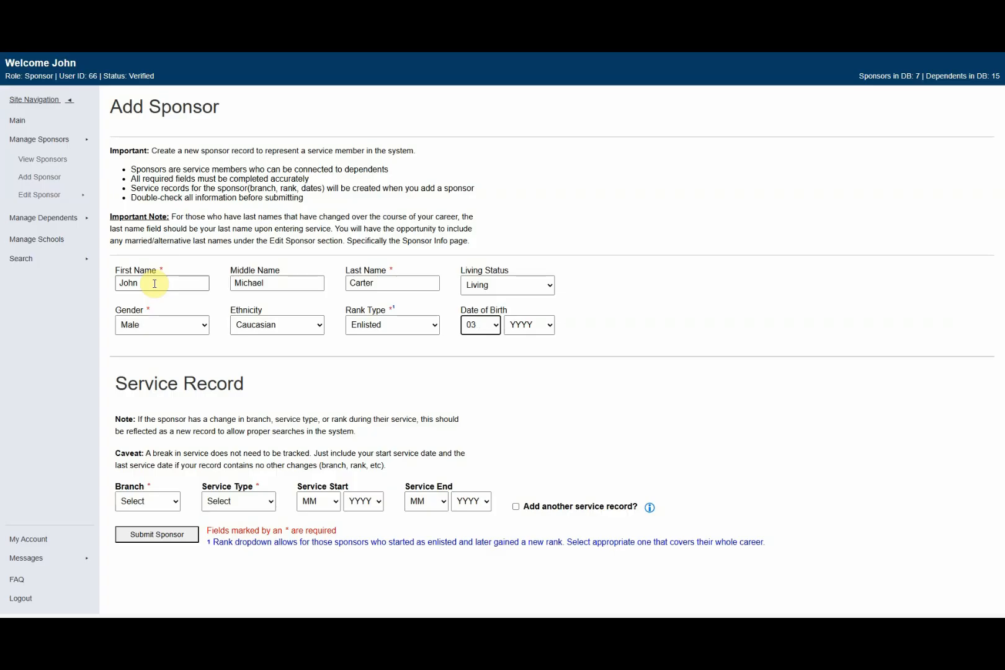
pyautogui.press('Tab')
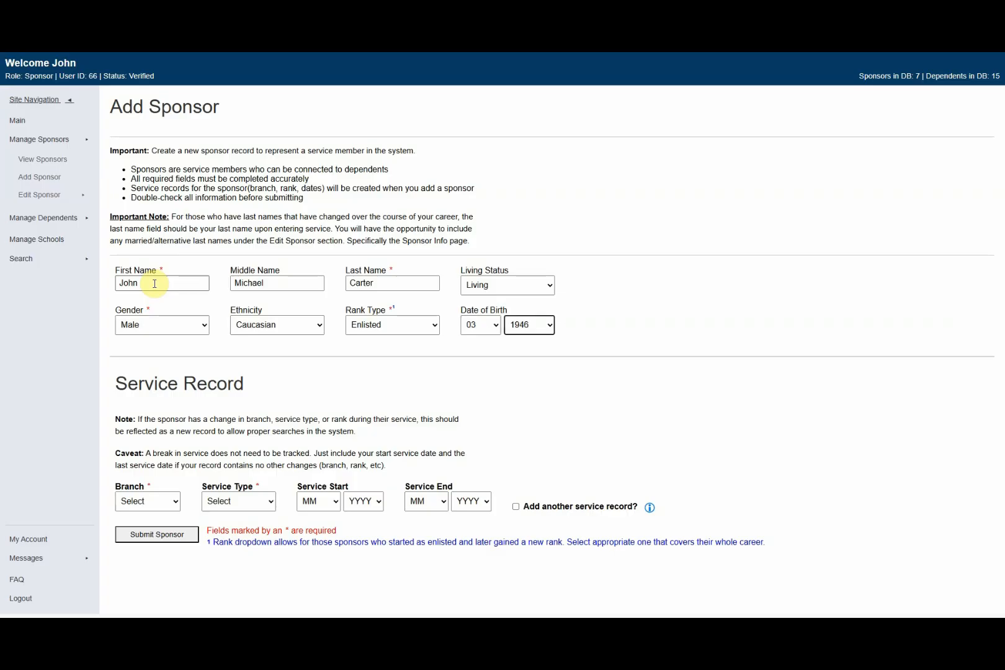
pyautogui.press('Tab')
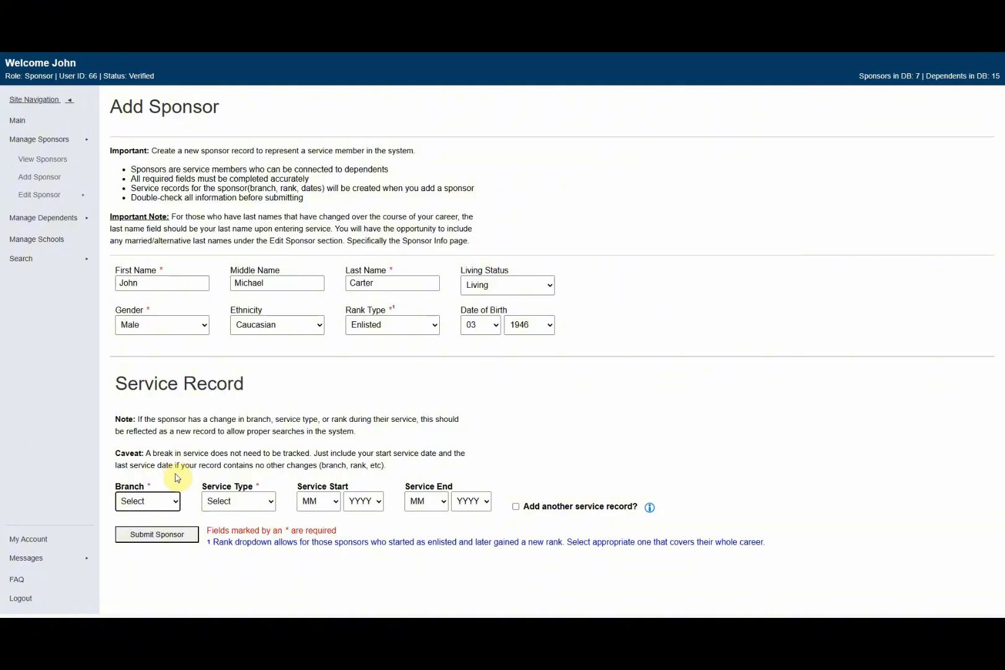
# Step: Set the service record to Air Force, Active Duty, start 02/1964, end month 08
pyautogui.press('Down')
pyautogui.press('Down')
pyautogui.press('Tab')
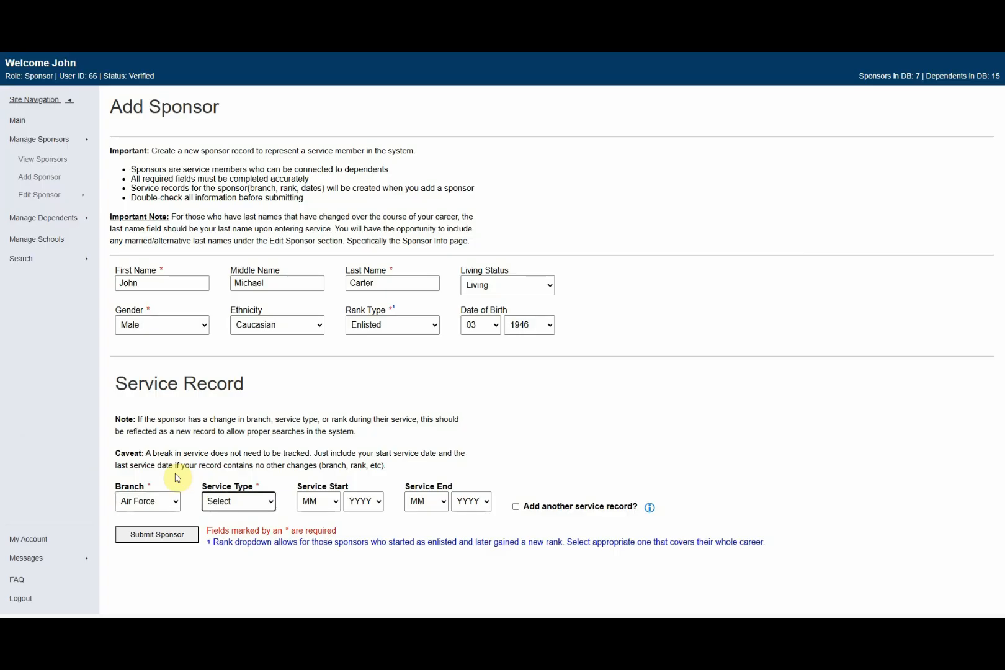
pyautogui.press('Down')
pyautogui.press('Tab')
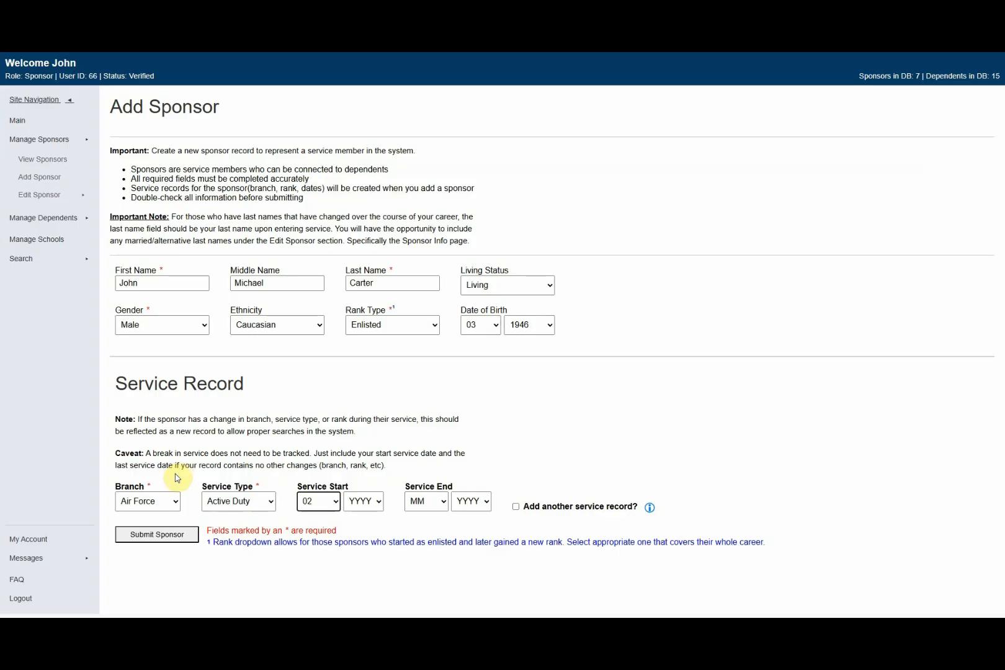
pyautogui.press('Tab')
pyautogui.press('Tab')
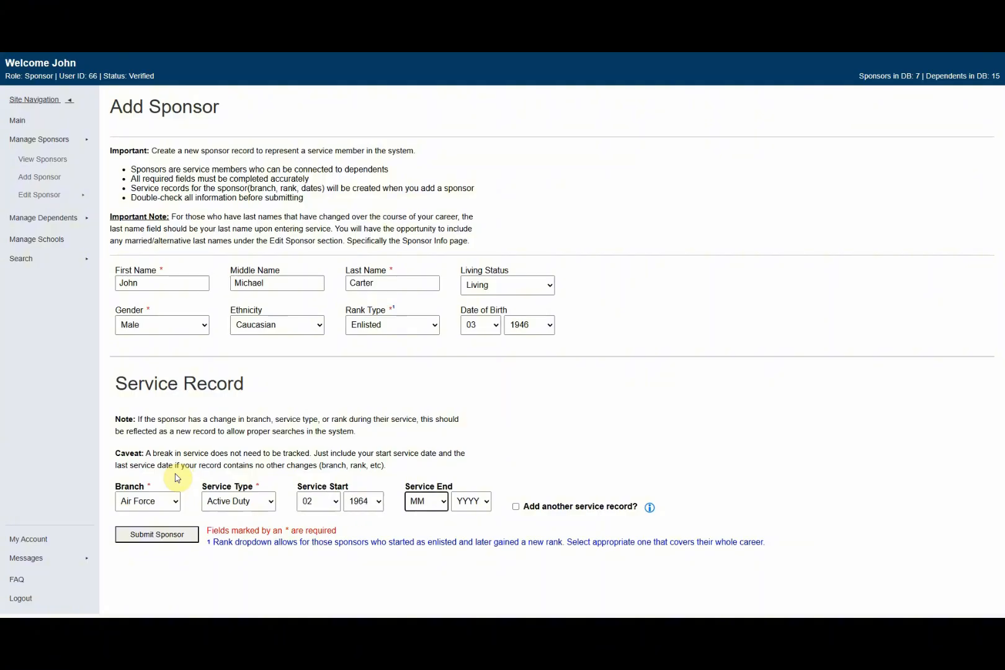
pyautogui.press('Tab')
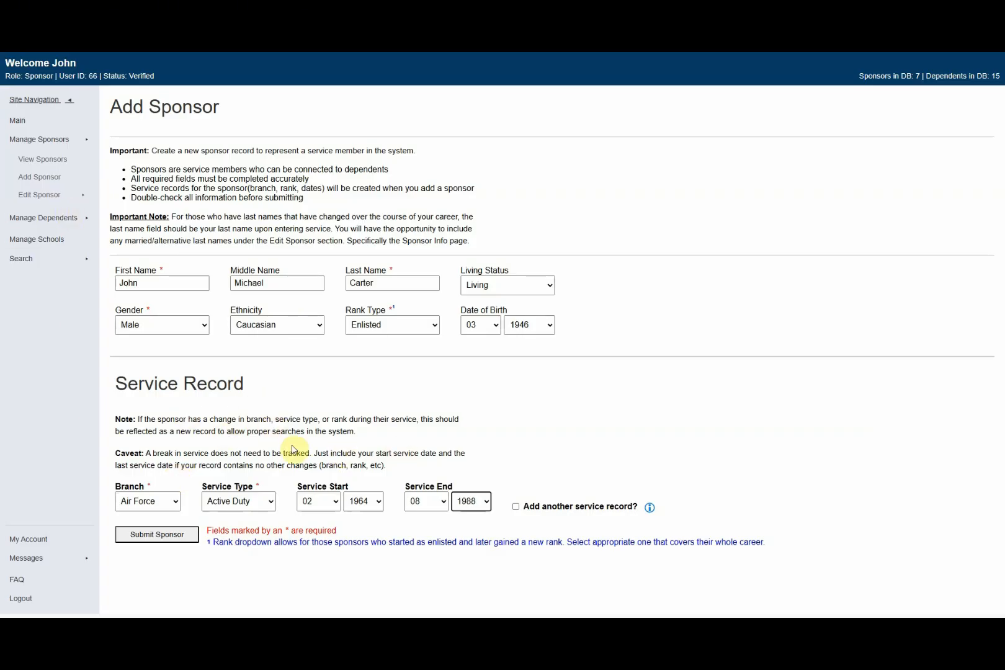
pyautogui.click(306, 377)
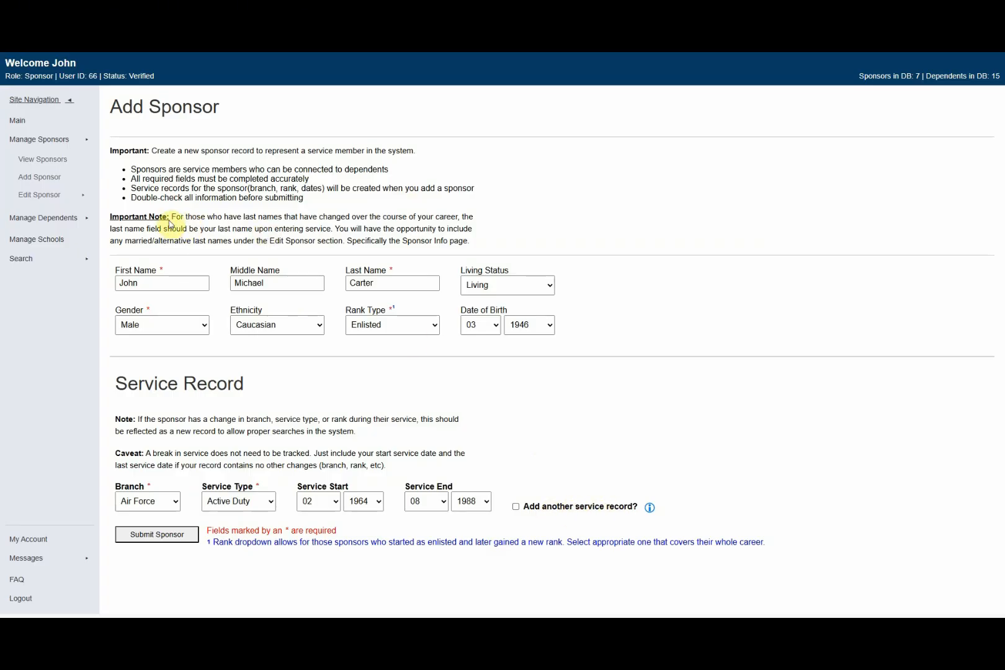
# Step: Choose 1972 as the service end year
pyautogui.moveTo(173, 217); pyautogui.dragTo(511, 251)
pyautogui.click(546, 238)
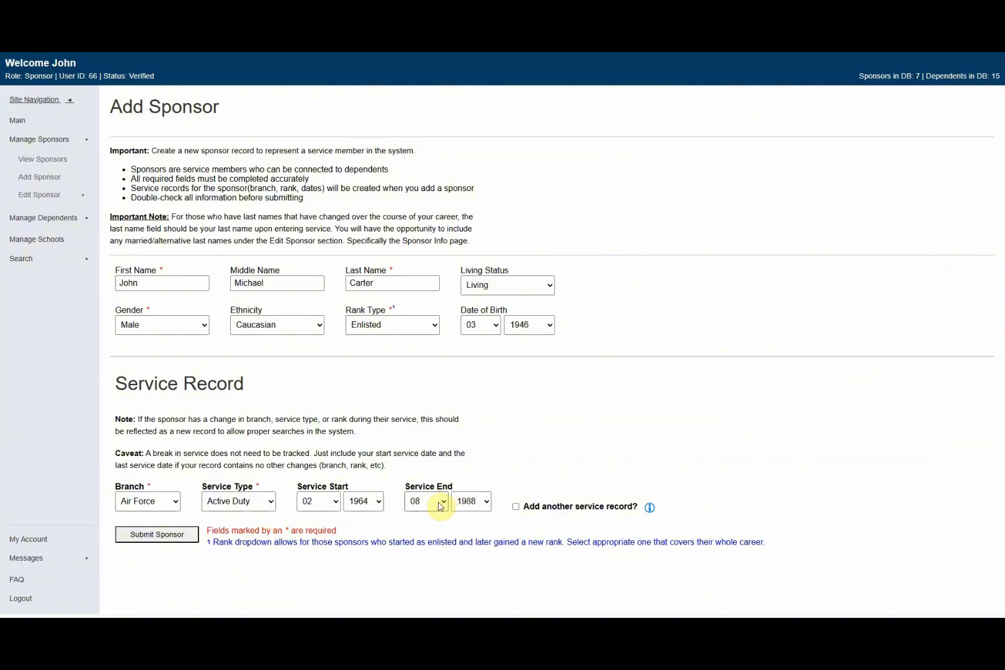
pyautogui.click(470, 503)
pyautogui.scroll(-8, 468, 467)
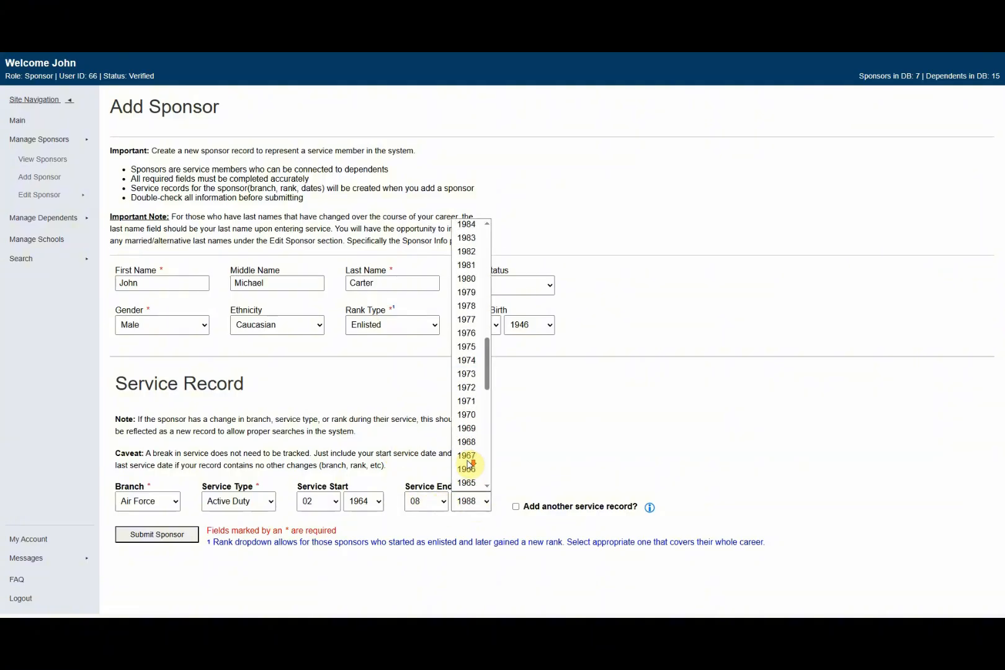
pyautogui.click(467, 389)
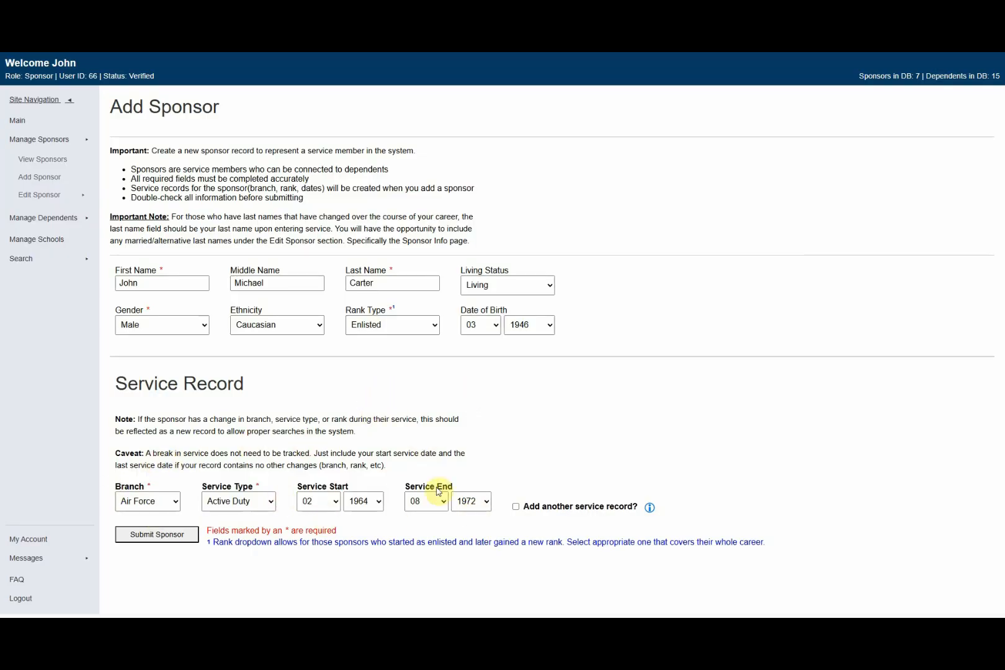
# Step: Add a second service record set to Army, Active Duty, starting in month 09
pyautogui.click(516, 507)
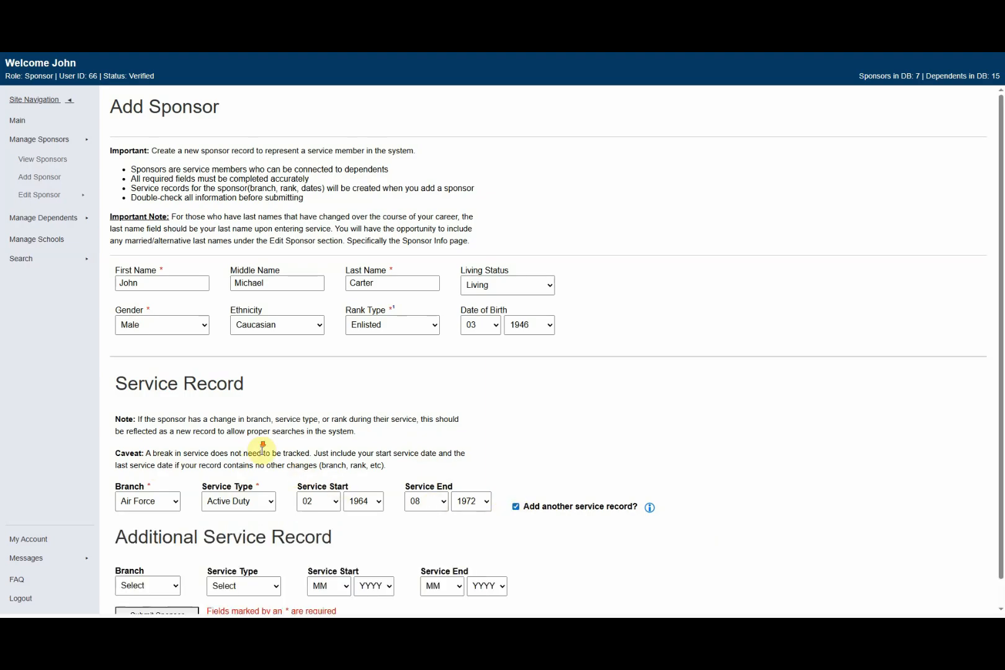
pyautogui.scroll(-1, 265, 448)
pyautogui.click(174, 560)
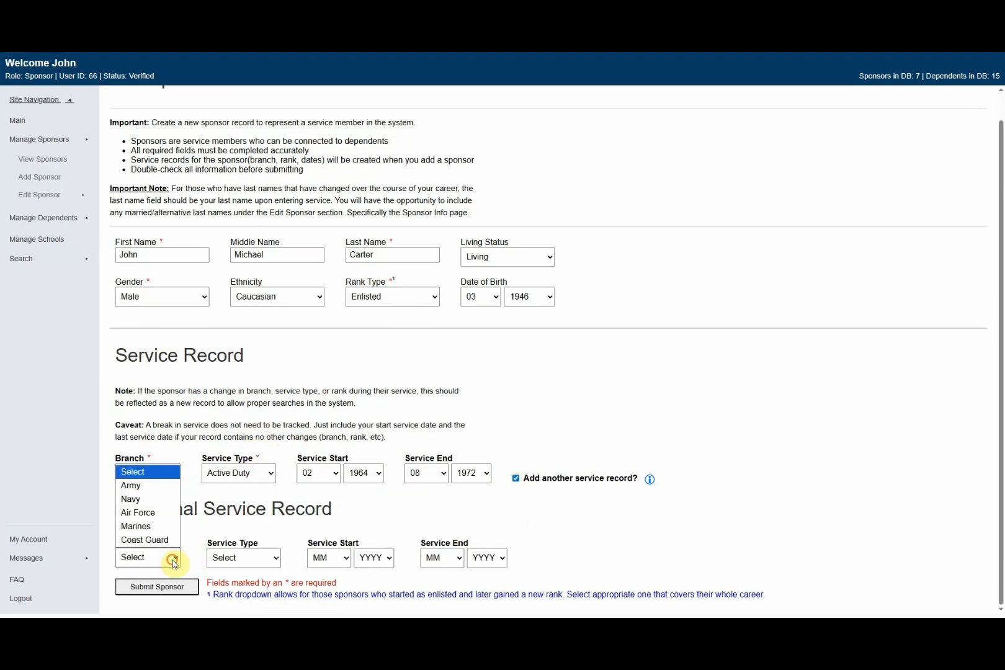
pyautogui.click(138, 487)
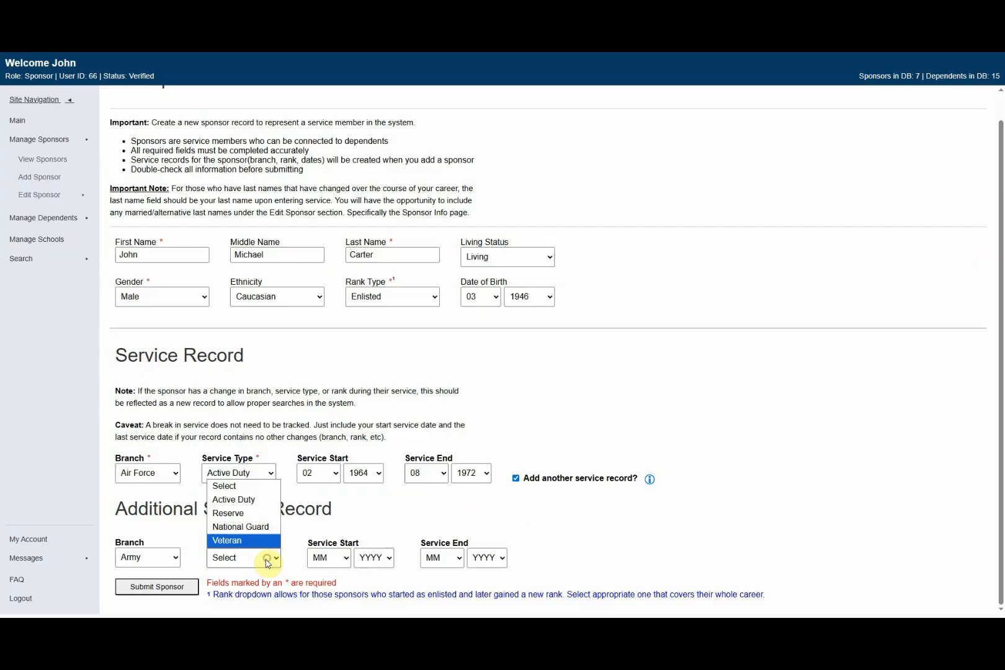
pyautogui.click(234, 500)
pyautogui.click(345, 562)
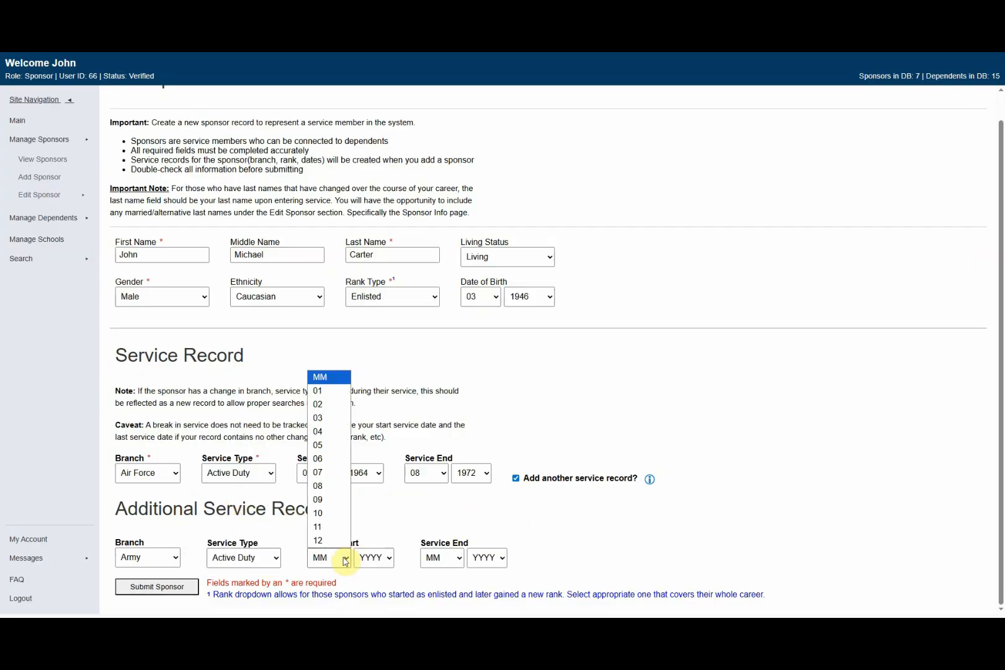
pyautogui.click(327, 499)
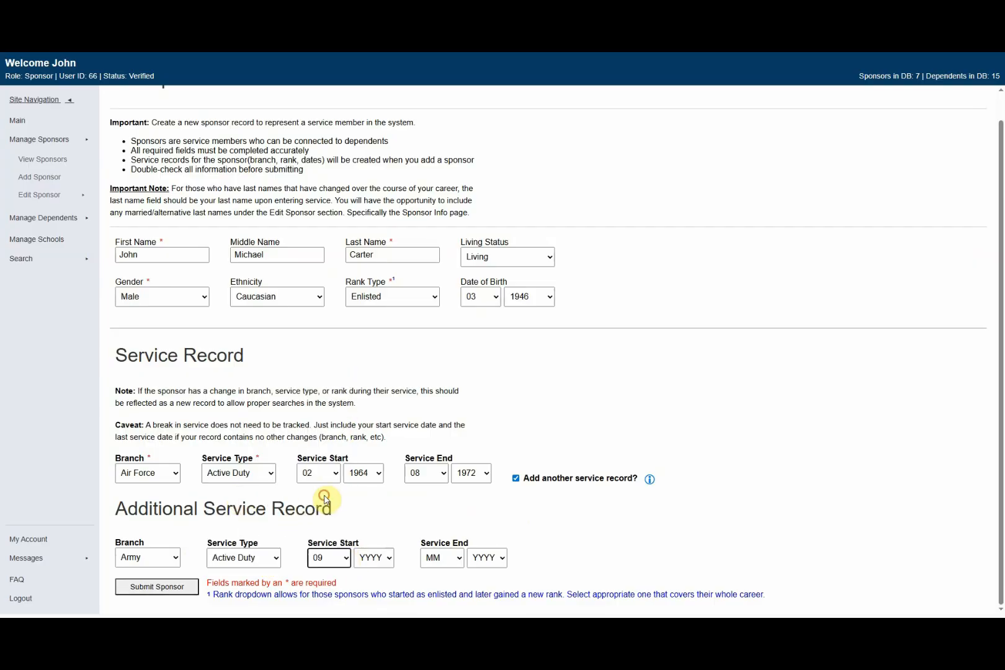
# Step: Complete the Army record with start year 1972 and end date 08/1988
pyautogui.press('Tab')
pyautogui.write('1999')
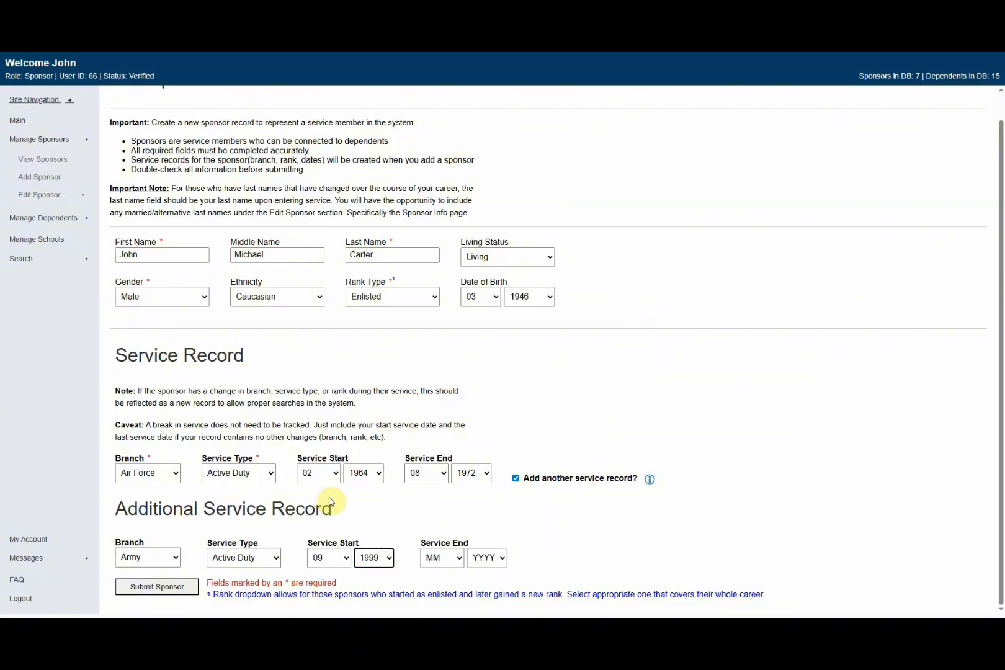
pyautogui.press('Tab')
pyautogui.write('08')
pyautogui.press('Tab')
pyautogui.write('1999')
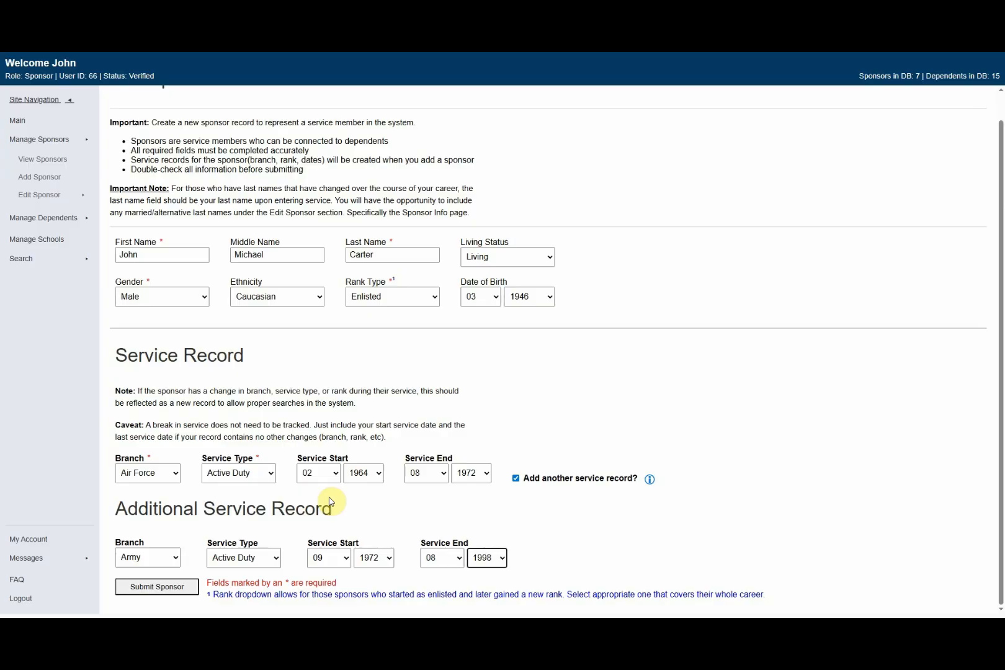
pyautogui.click(433, 514)
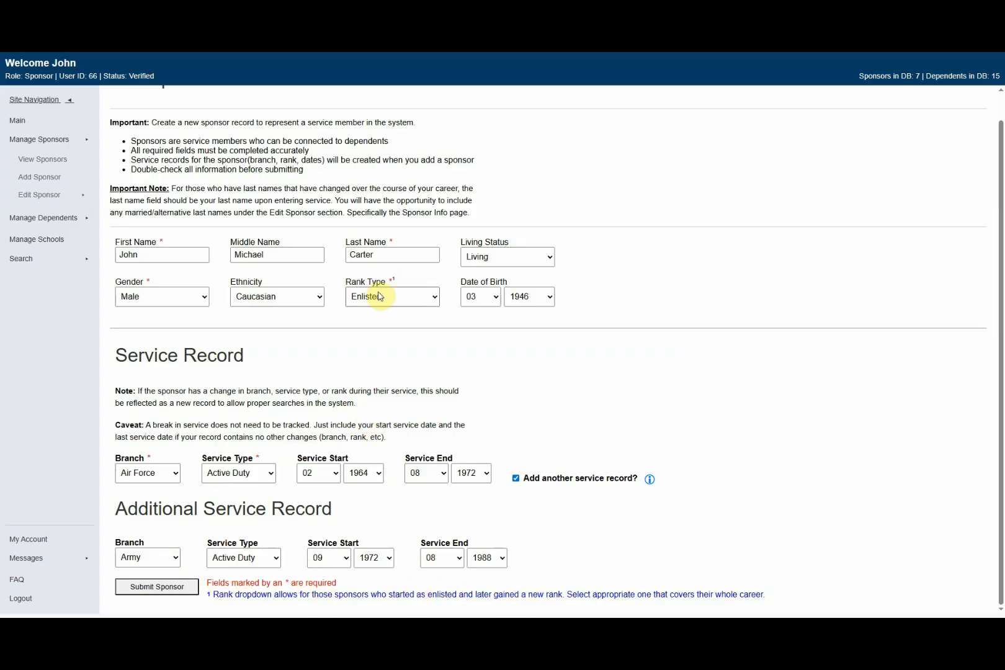
# Step: Change Rank Type to 'Enlisted, Officer' so per-record Rank fields appear
pyautogui.click(436, 297)
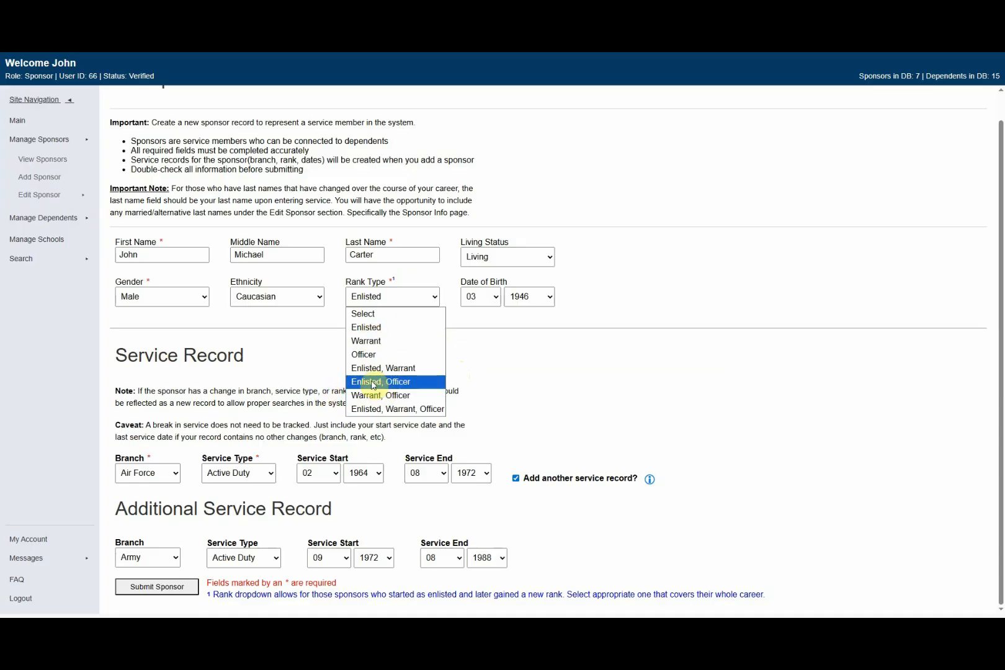
pyautogui.click(373, 382)
pyautogui.scroll(-2, 298, 382)
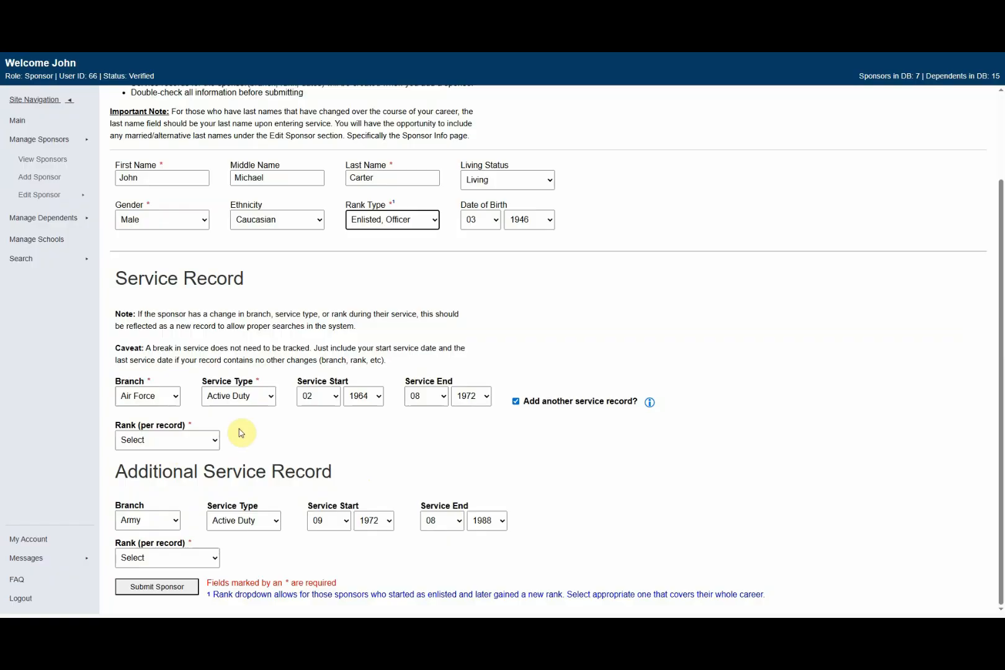
# Step: Try the per-record rank choices, briefly switching Rank Type to 'Warrant, Officer' and back
pyautogui.click(213, 440)
pyautogui.click(188, 473)
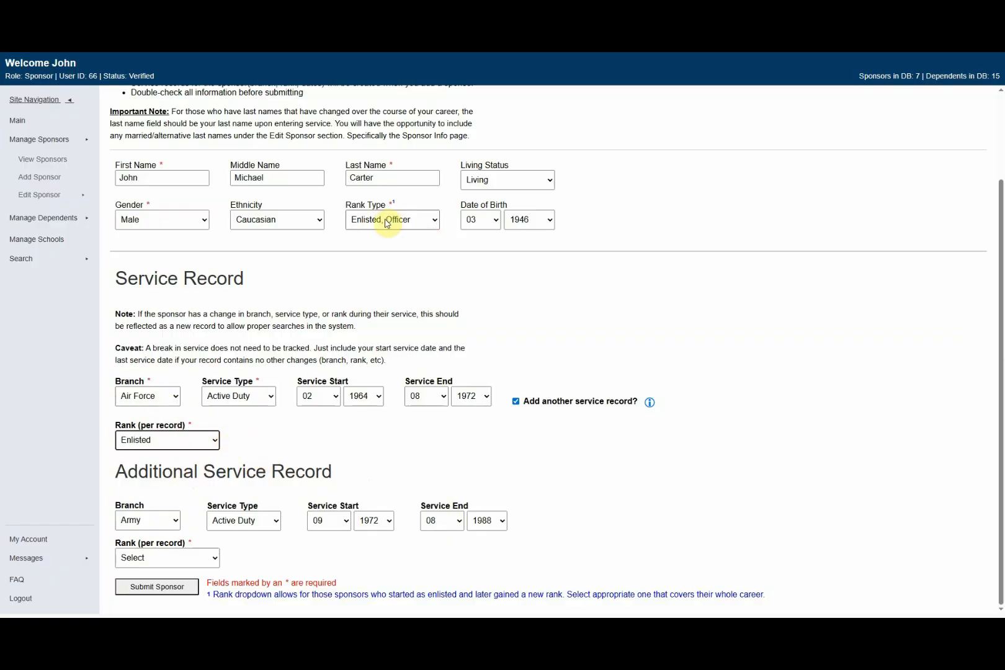
pyautogui.click(209, 442)
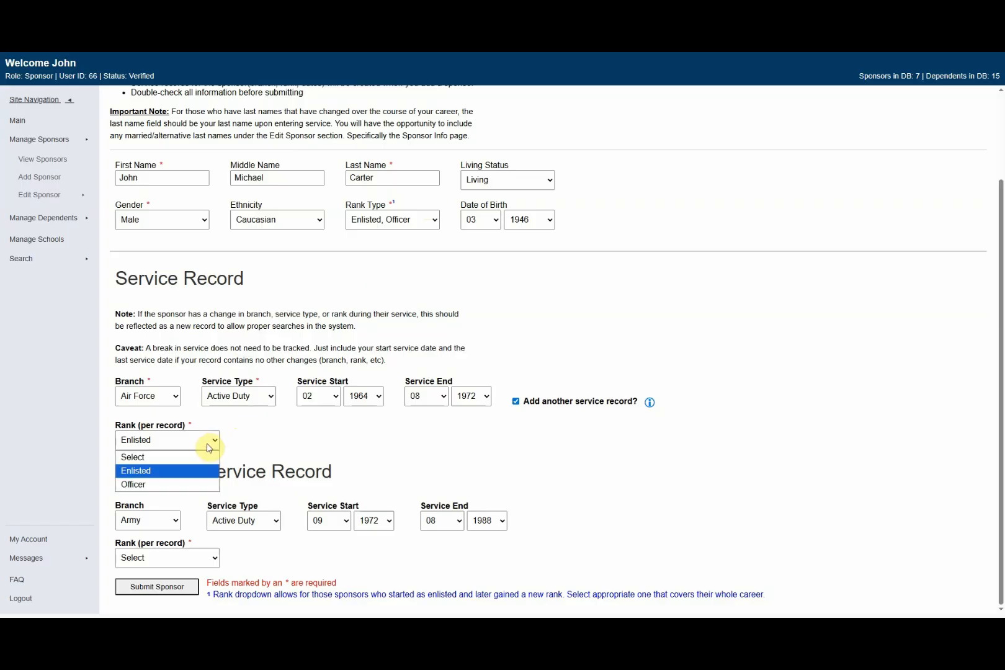
pyautogui.click(178, 556)
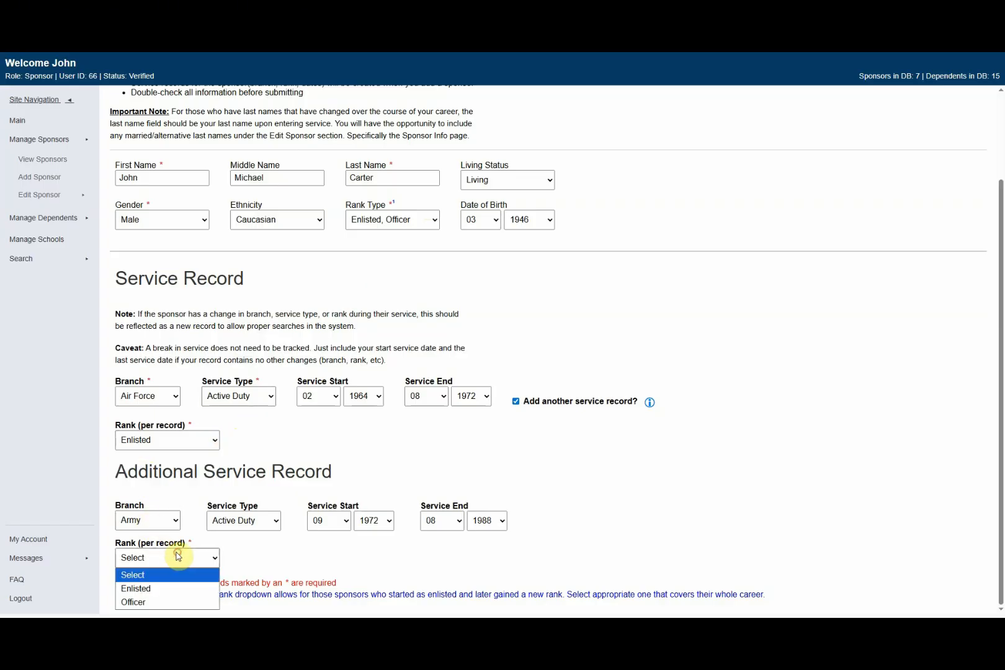
pyautogui.click(297, 429)
pyautogui.click(432, 221)
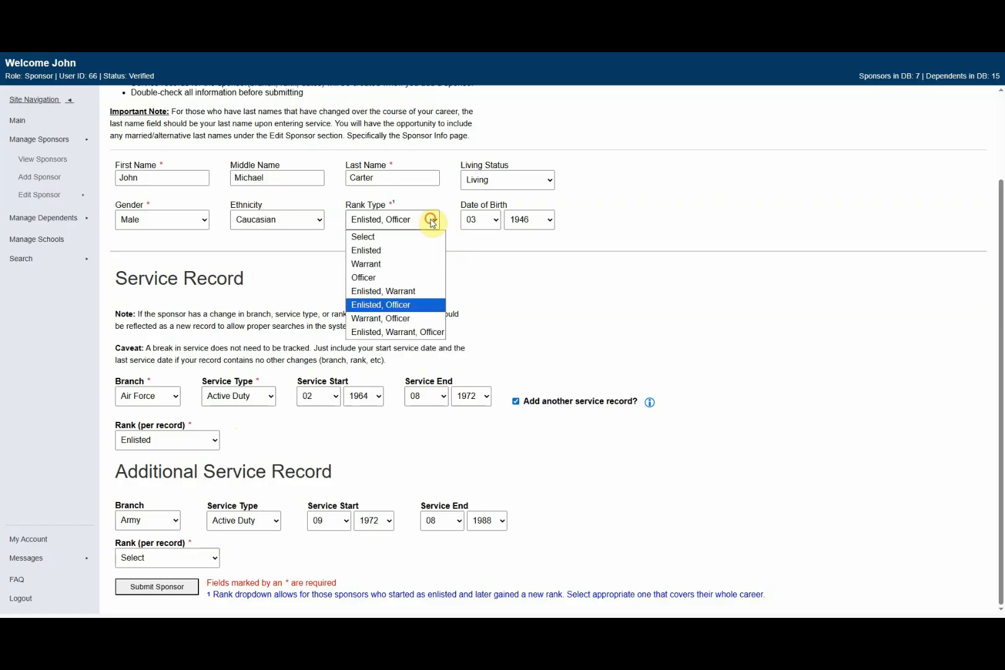
pyautogui.click(386, 318)
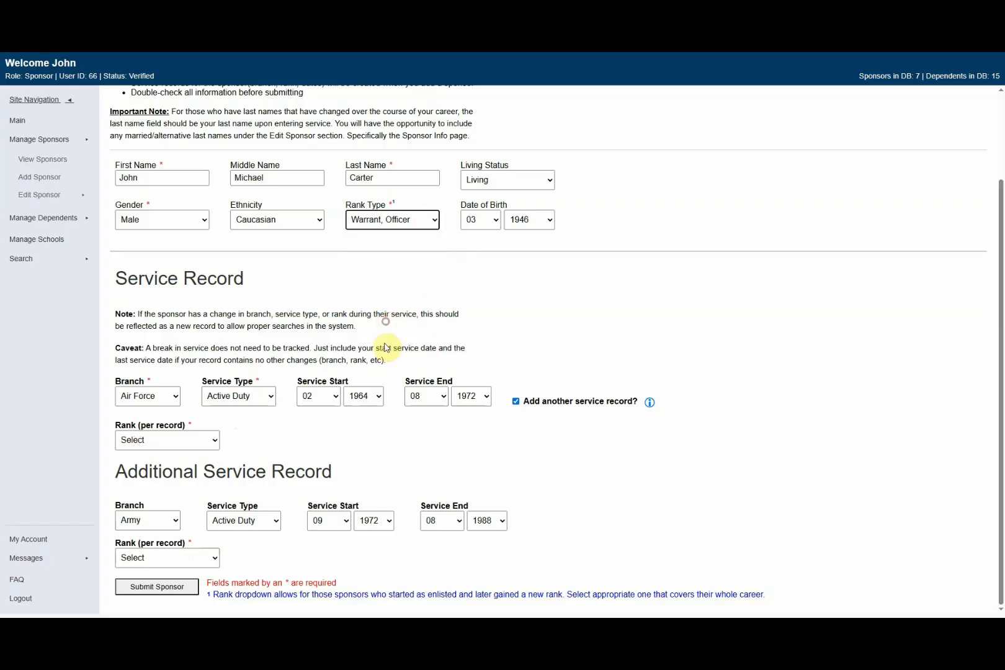
pyautogui.click(186, 444)
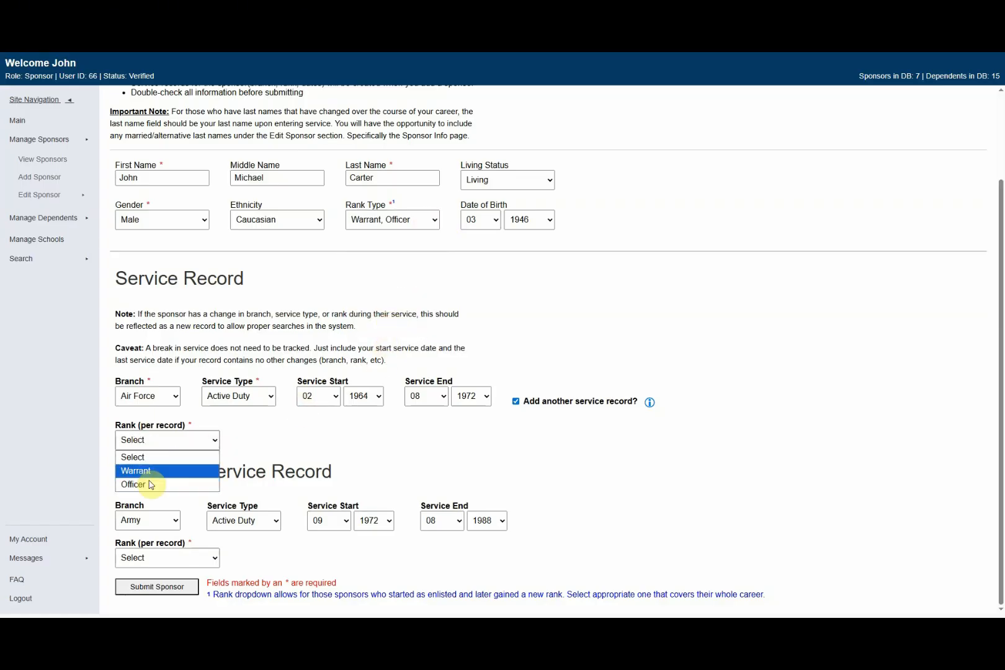
pyautogui.click(261, 446)
pyautogui.click(407, 219)
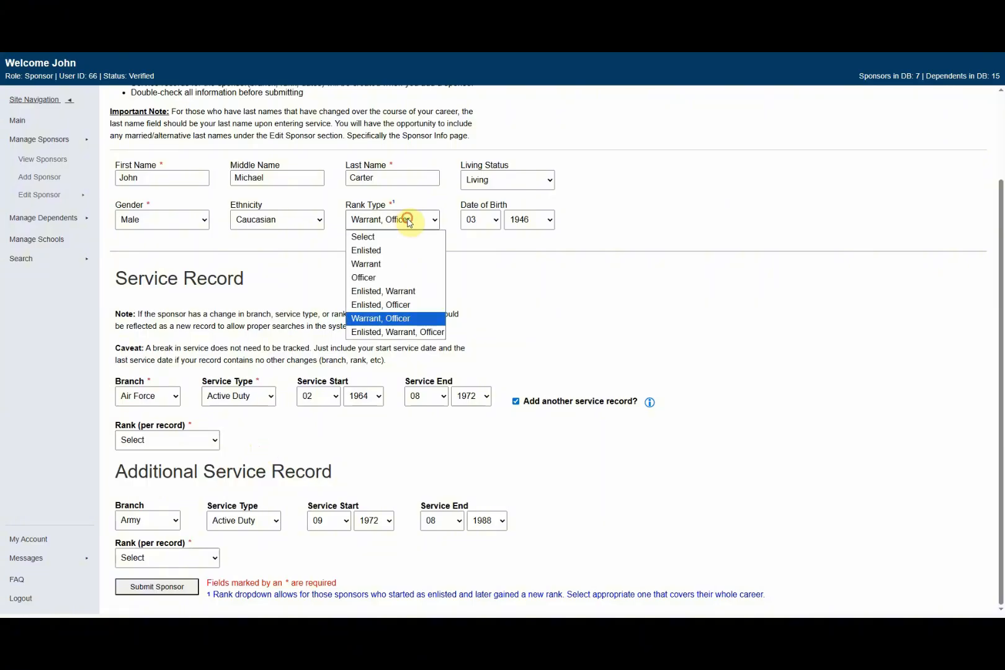
pyautogui.click(378, 305)
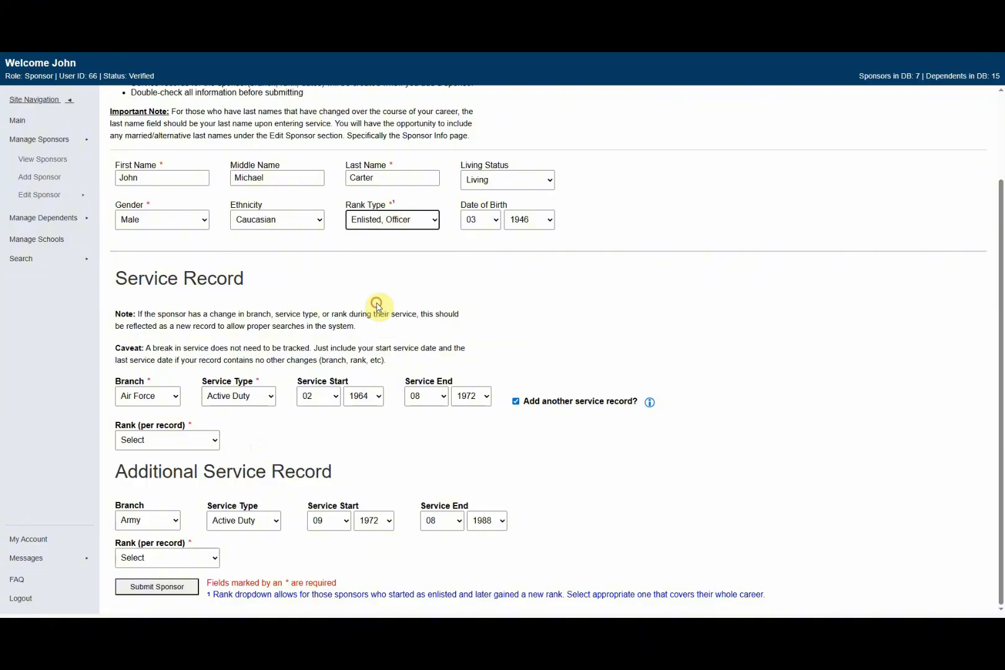
# Step: Set the Air Force record's rank to Enlisted and the Army record's to Officer
pyautogui.click(208, 443)
pyautogui.click(169, 470)
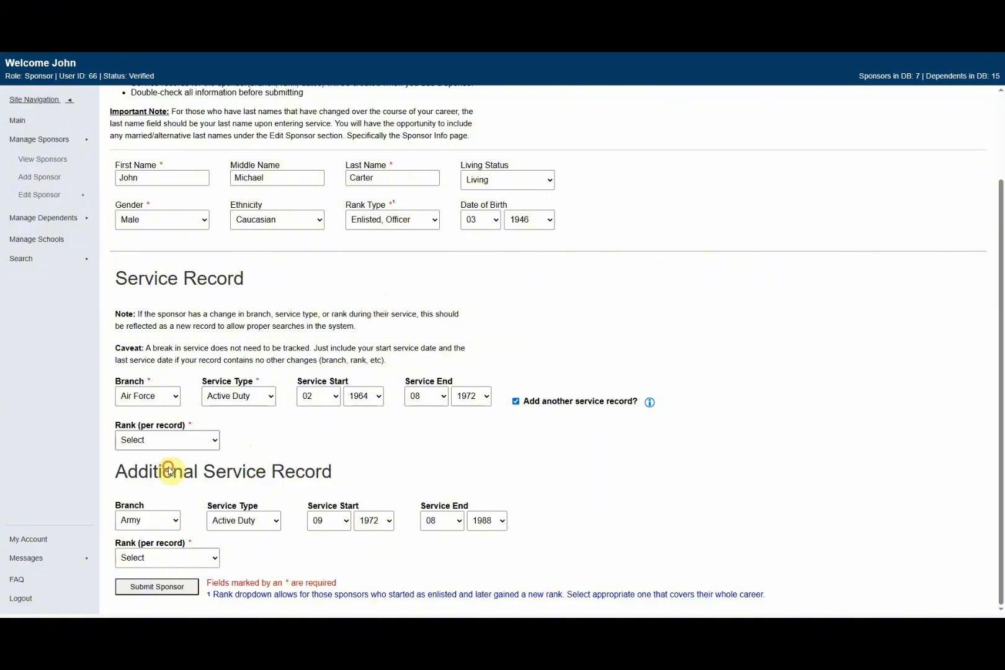
pyautogui.click(166, 556)
pyautogui.click(158, 598)
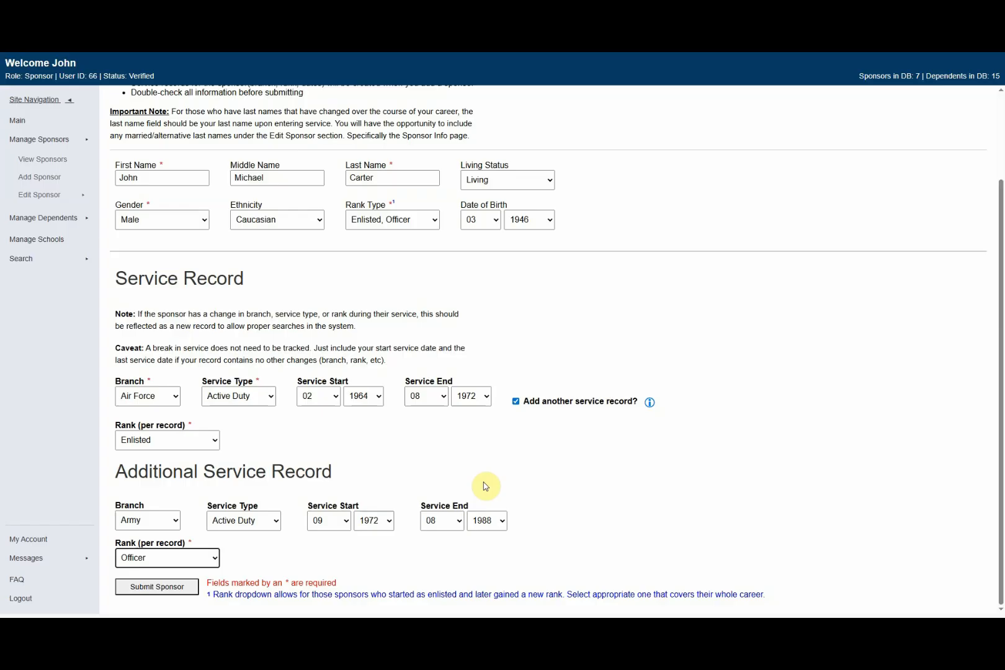
# Step: Try Reserve and National Guard on the Army record, revert to Active Duty, then remove it
pyautogui.click(275, 528)
pyautogui.click(255, 564)
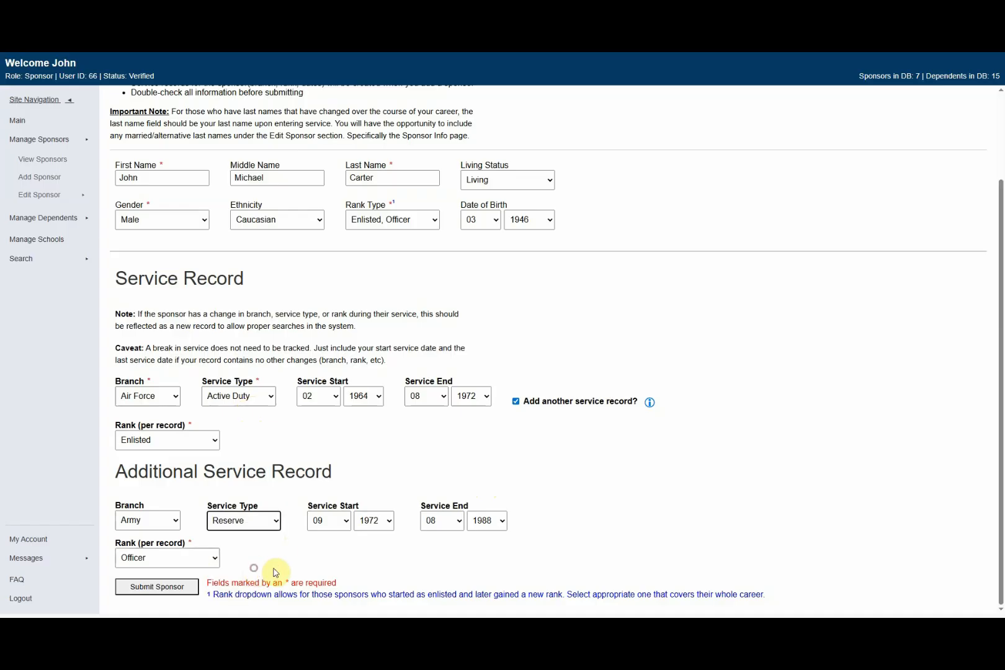
pyautogui.click(273, 525)
pyautogui.click(259, 577)
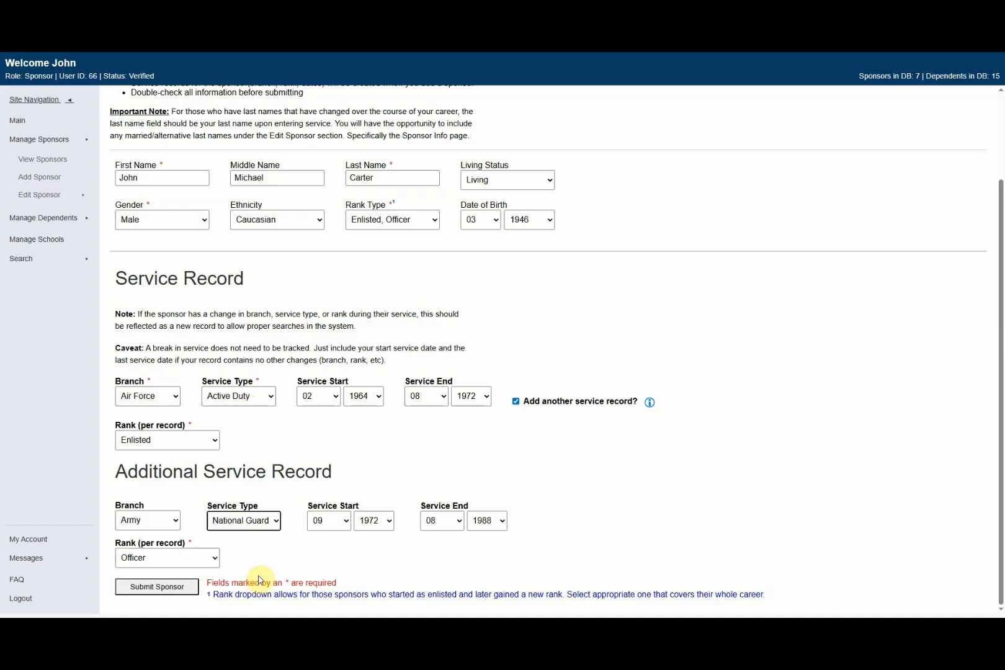
pyautogui.click(267, 527)
pyautogui.click(251, 549)
pyautogui.click(415, 446)
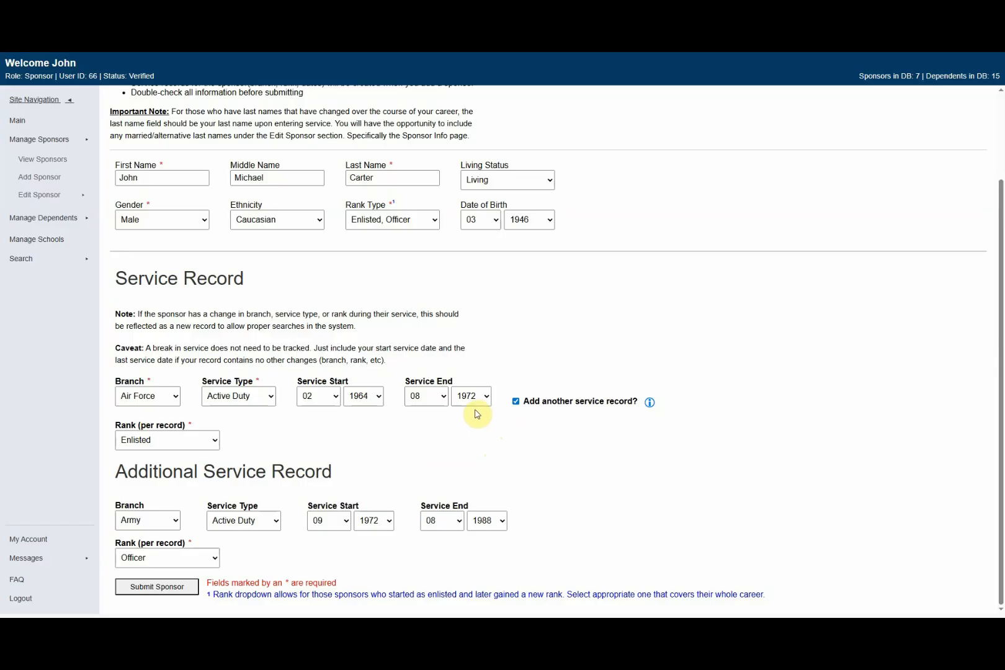
pyautogui.click(517, 402)
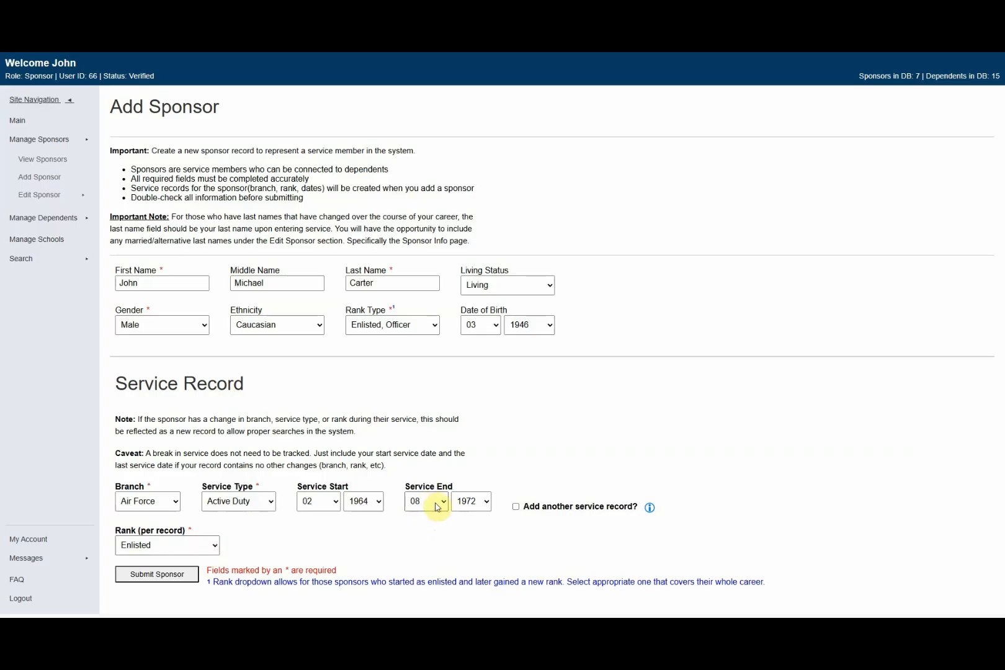
# Step: Set the service end year to 1988 and Rank Type to Enlisted
pyautogui.click(460, 503)
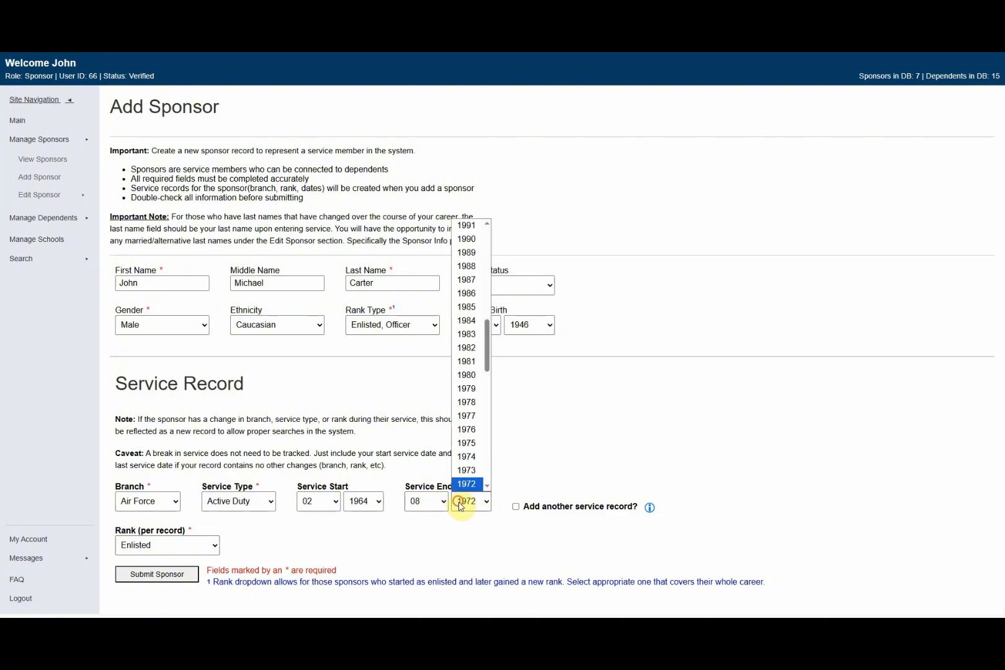
pyautogui.write('1988')
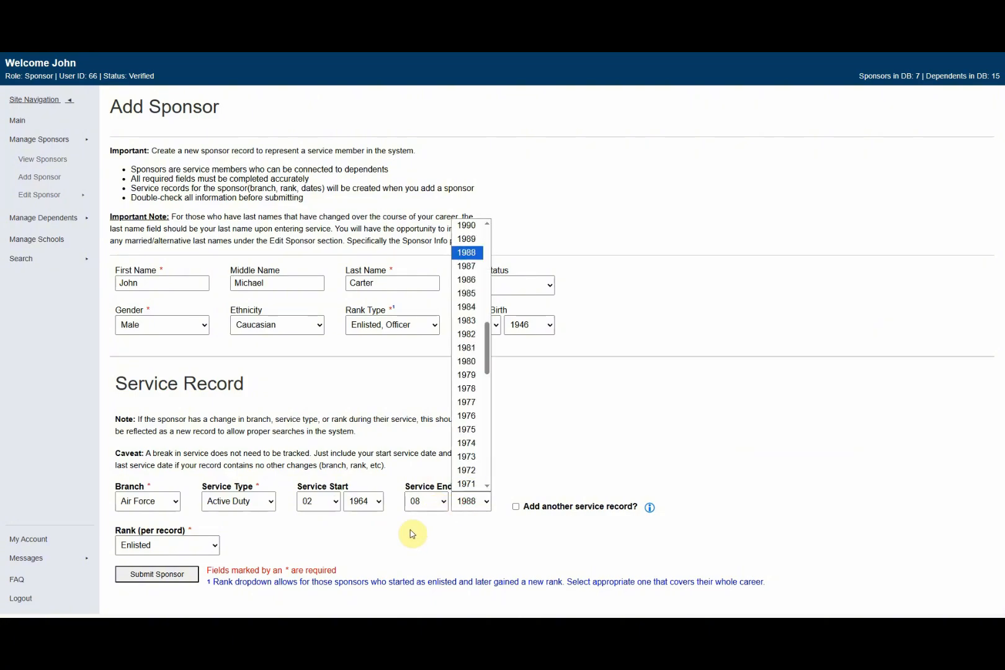
pyautogui.click(461, 253)
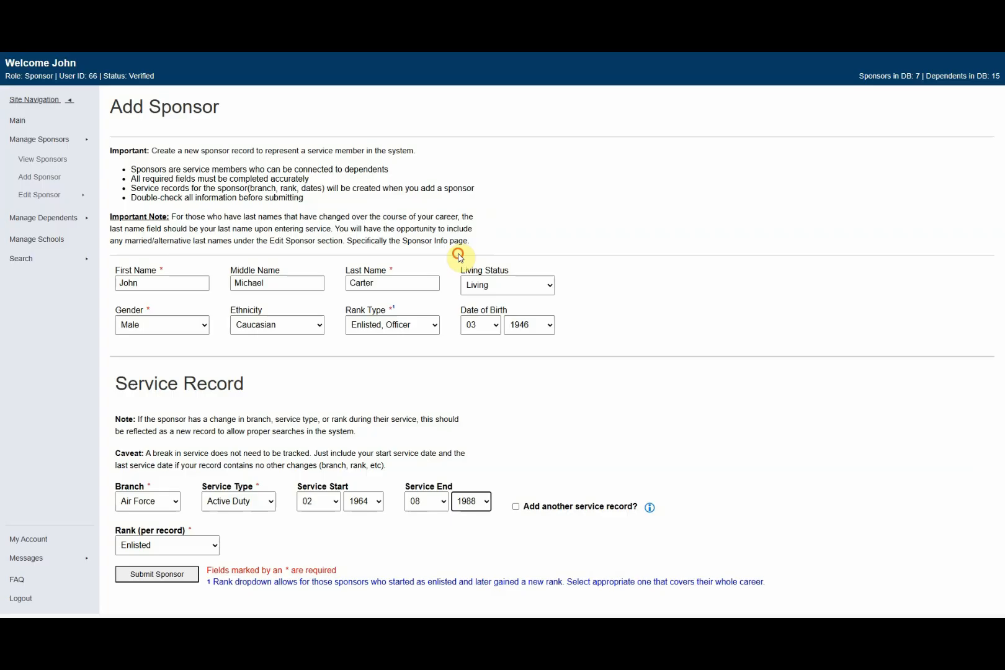
pyautogui.click(384, 326)
pyautogui.click(382, 354)
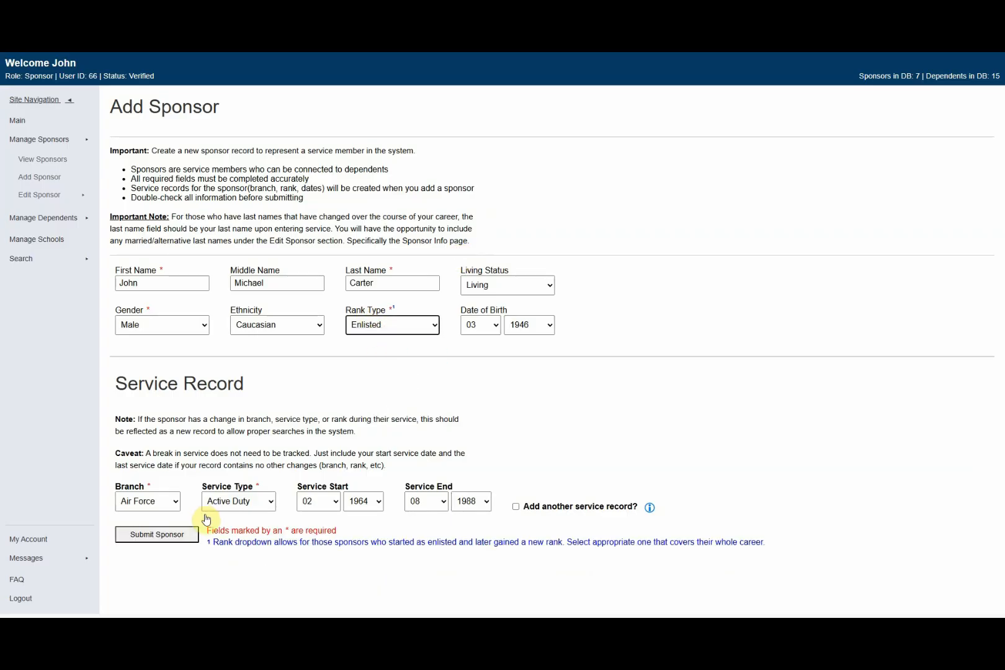
# Step: Add an additional service record section and remove it again, leaving it unchecked
pyautogui.click(516, 506)
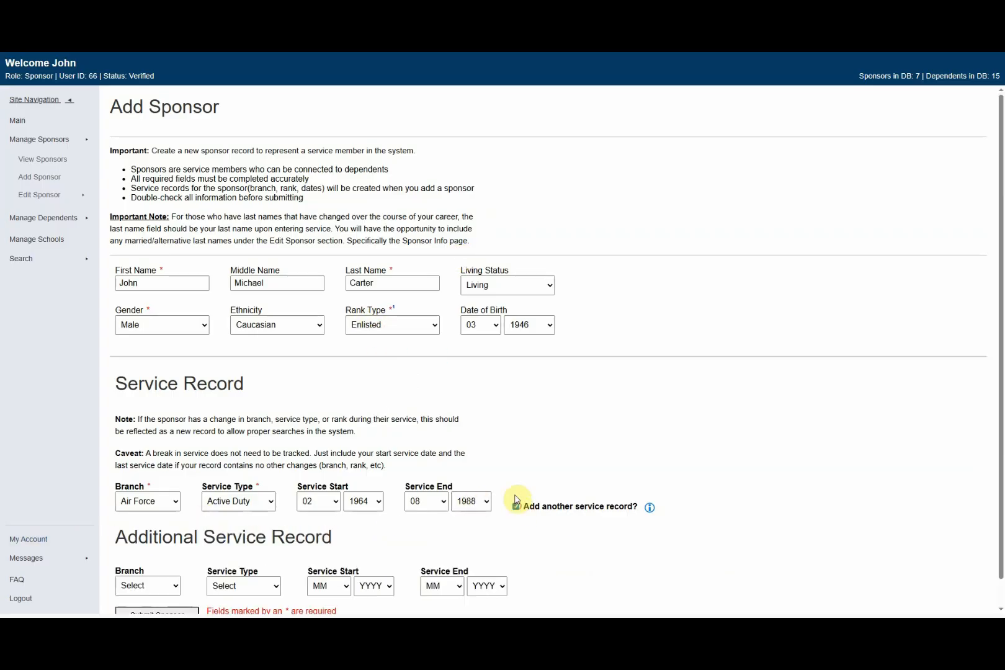
pyautogui.scroll(-1, 515, 499)
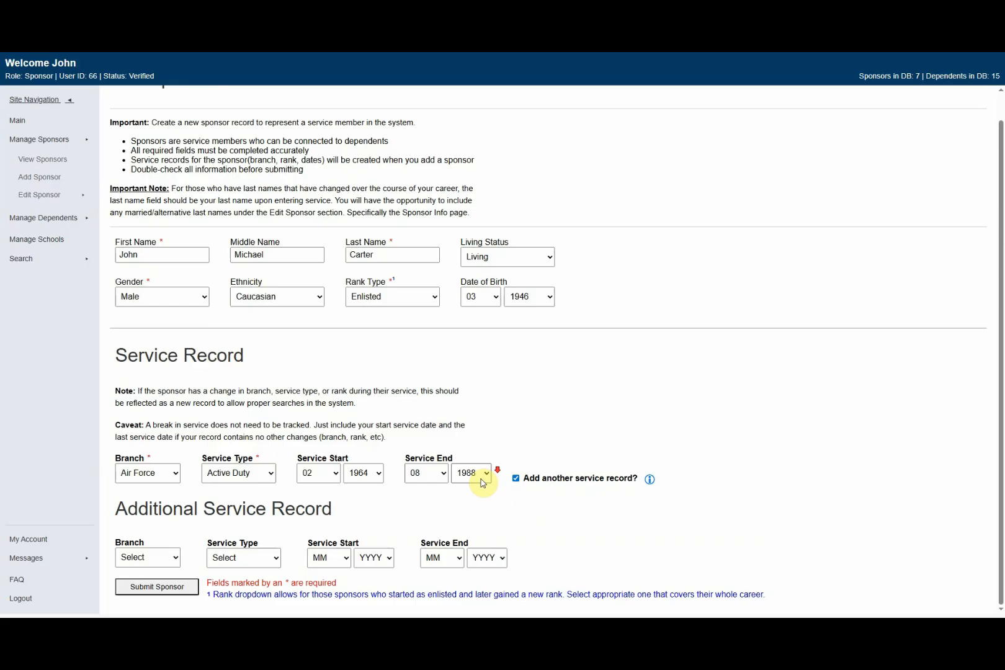
pyautogui.click(517, 478)
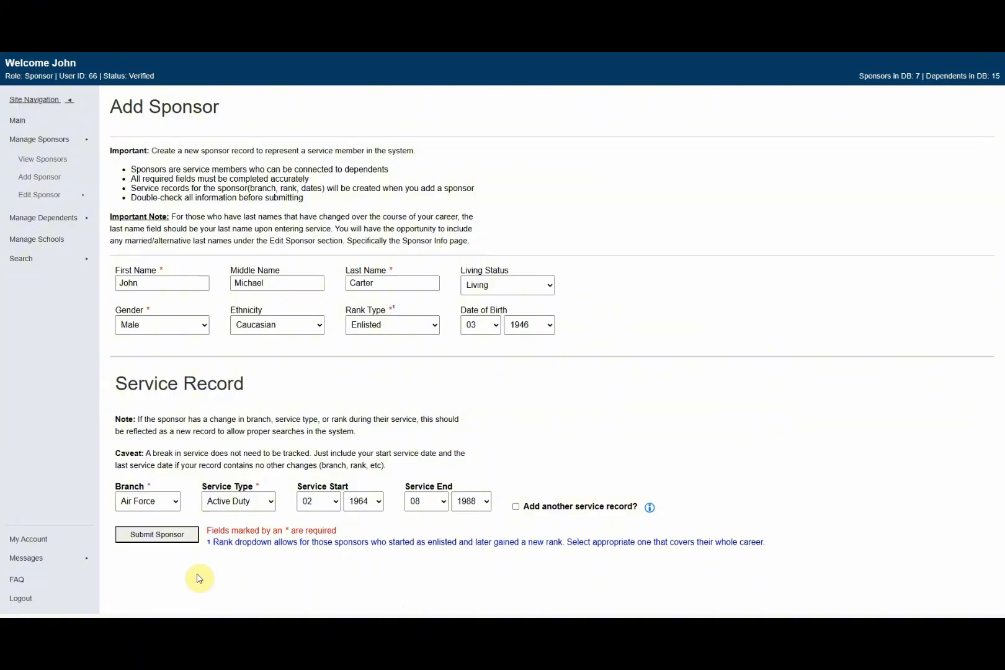
# Step: Submit the sponsor form with the single Air Force record
pyautogui.click(152, 541)
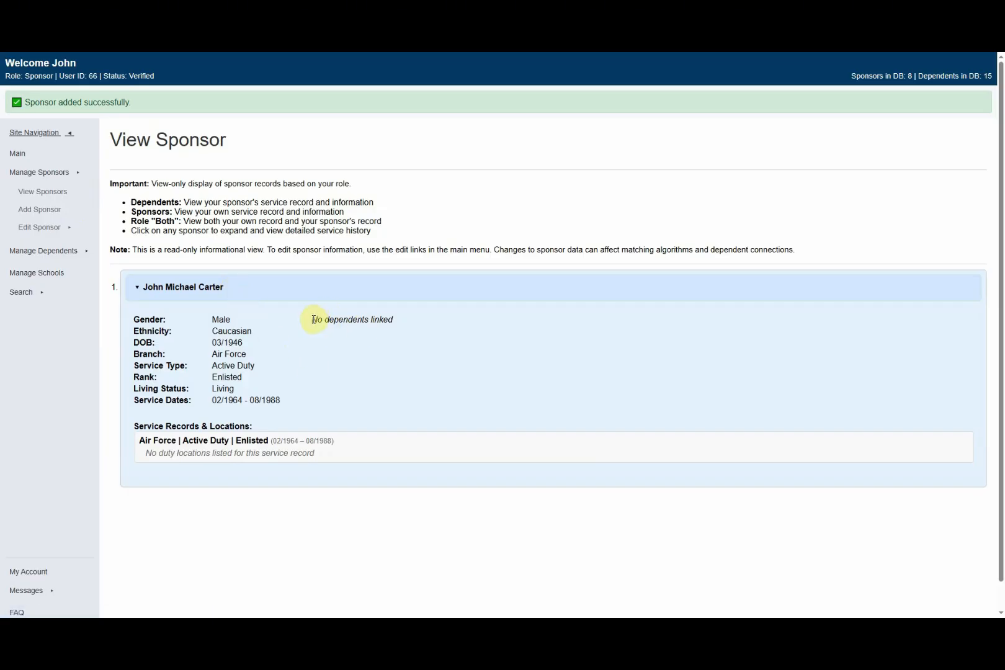
# Step: Select the 'No dependents linked' note, then expand the Edit Sponsor submenu in the sidebar
pyautogui.moveTo(313, 320); pyautogui.dragTo(405, 324)
pyautogui.click(380, 381)
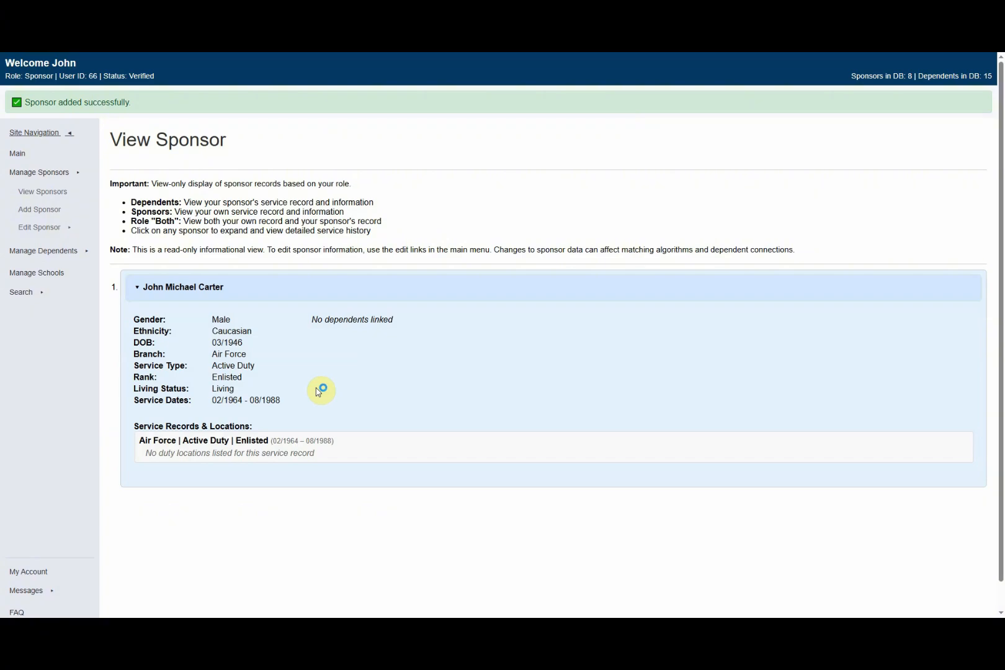
pyautogui.click(73, 226)
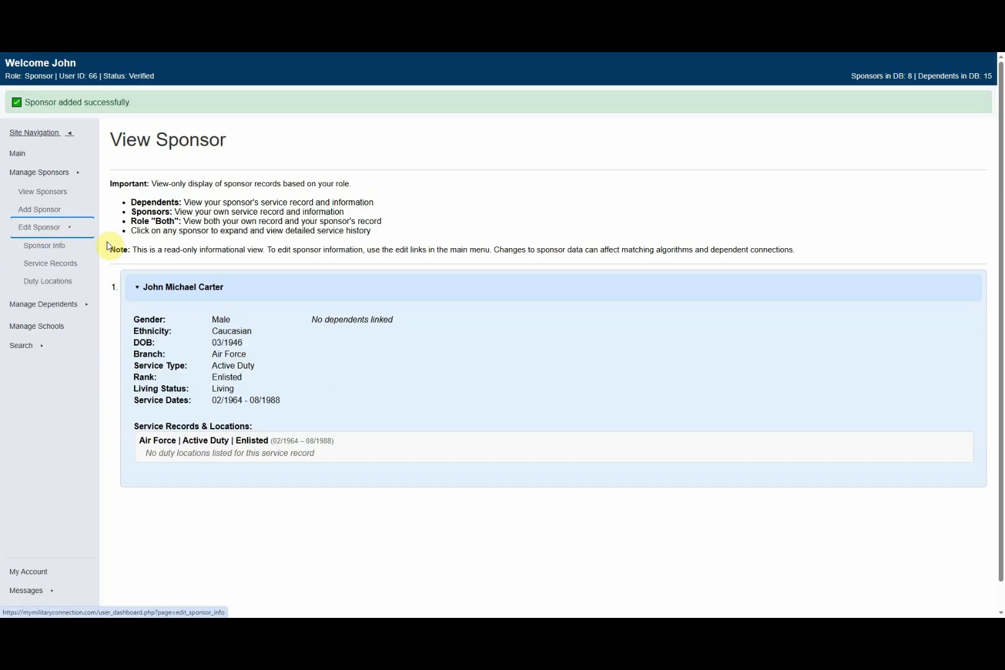